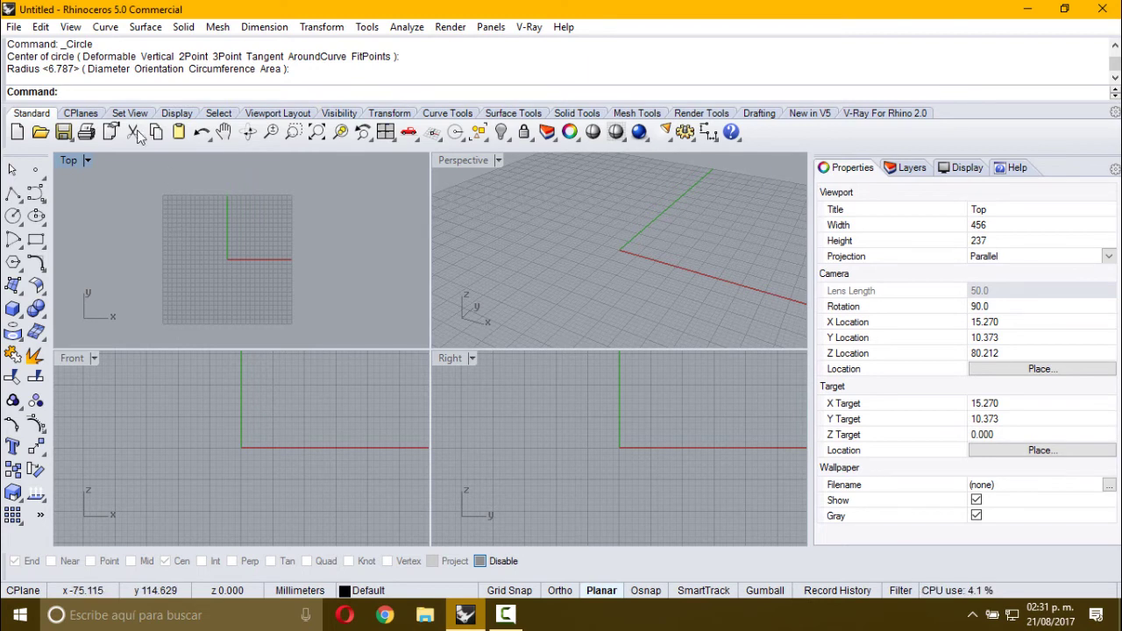
Draw a circle of about 23.5 mm radius in the Top view centred on the x axis, switching between Diameter and Radius options, and delete it.
left_click(12, 216)
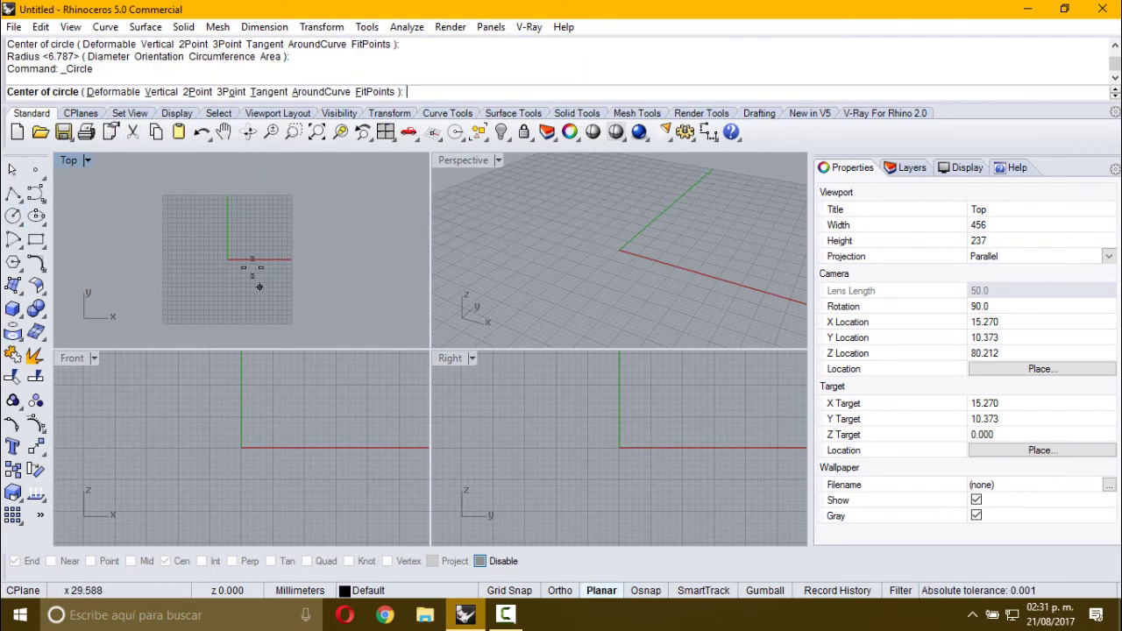
left_click(251, 260)
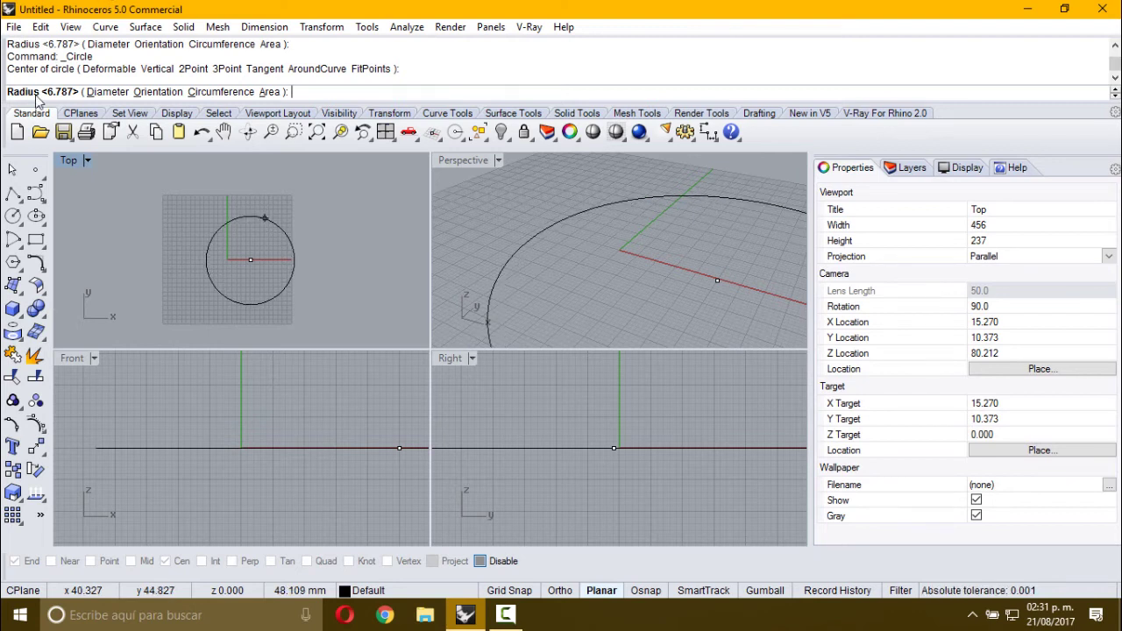
left_click(105, 93)
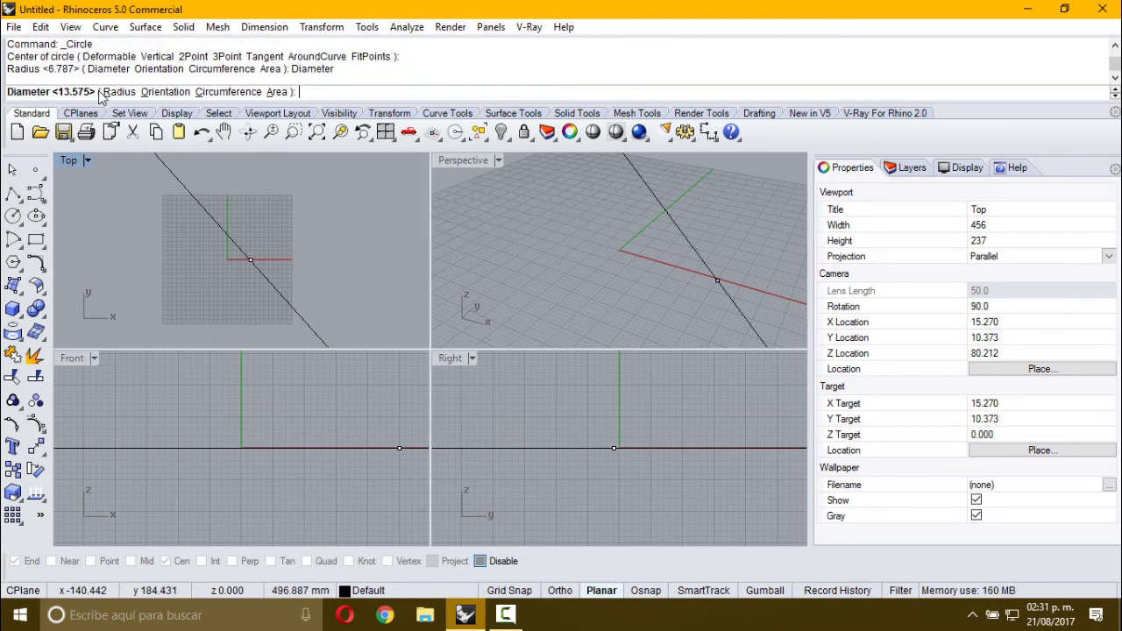
left_click(119, 93)
left_click(115, 93)
left_click(118, 93)
left_click(110, 93)
left_click(116, 93)
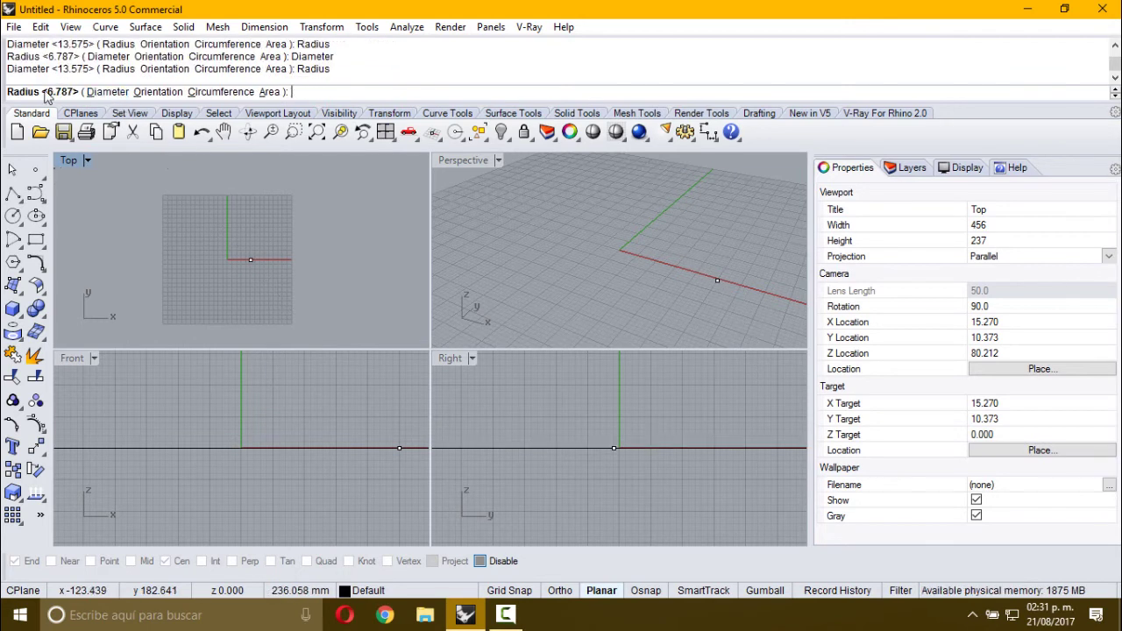
left_click(270, 264)
left_click(266, 277)
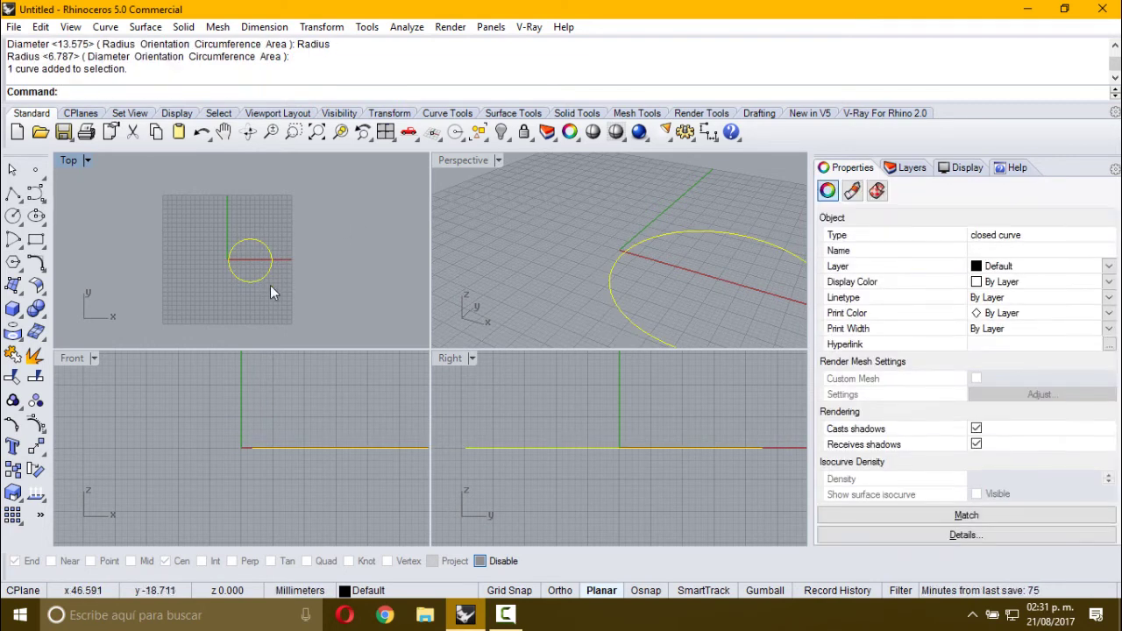
key("Delete")
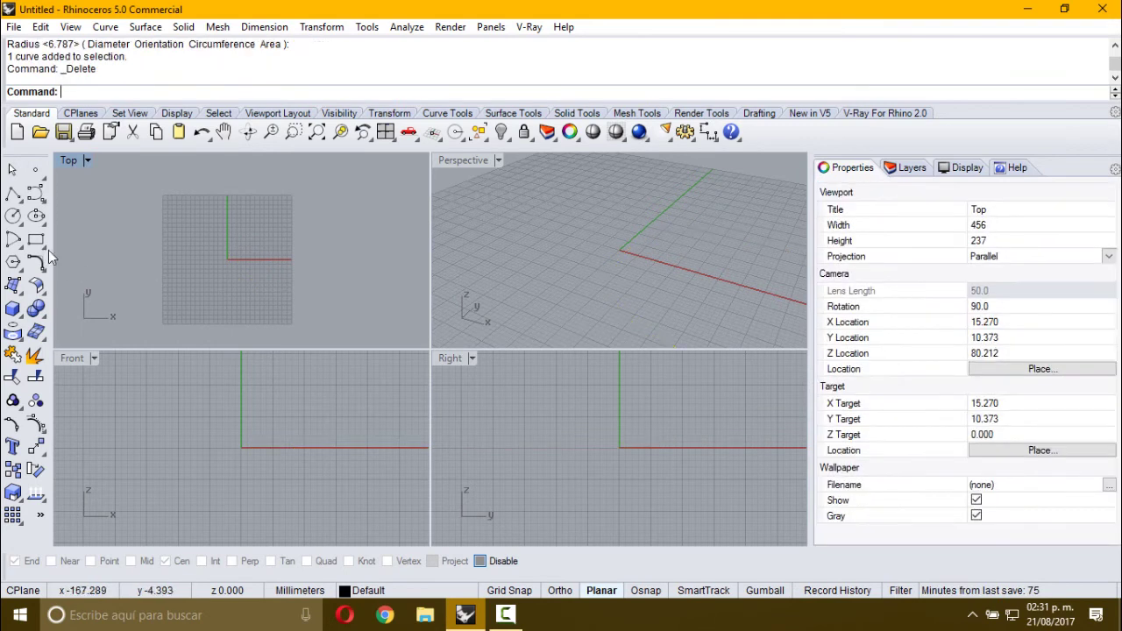
Draw a Vertical two-point circle about 0.5 mm in diameter from the Top view with Ortho on, and delete it.
left_click(18, 219)
left_click(59, 224)
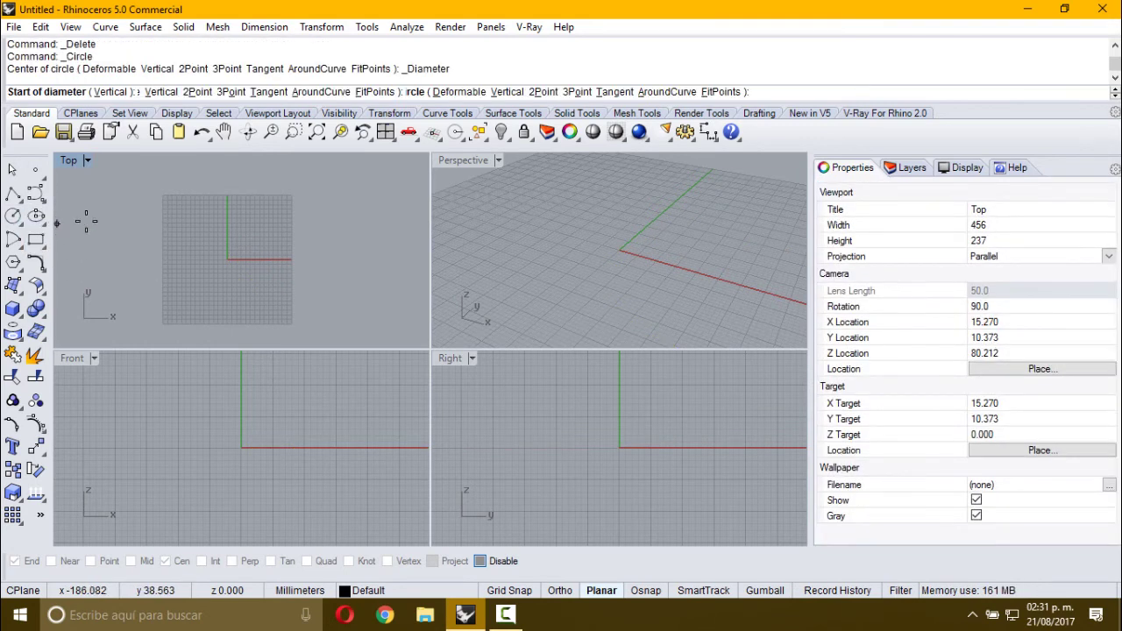
left_click(165, 227)
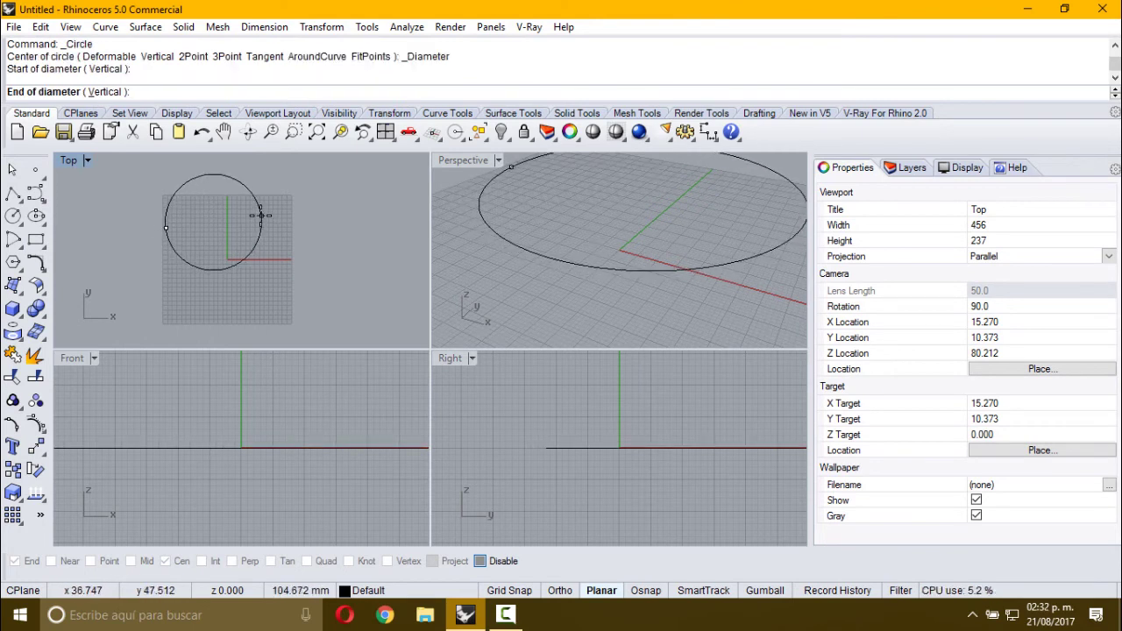
left_click(112, 93)
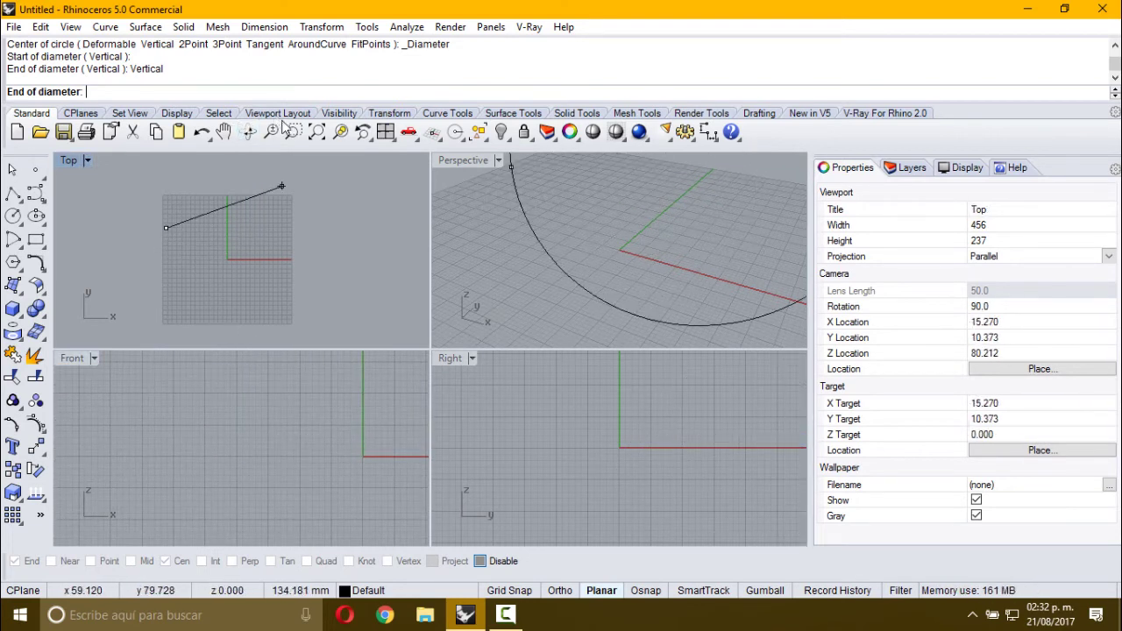
right_click(316, 131)
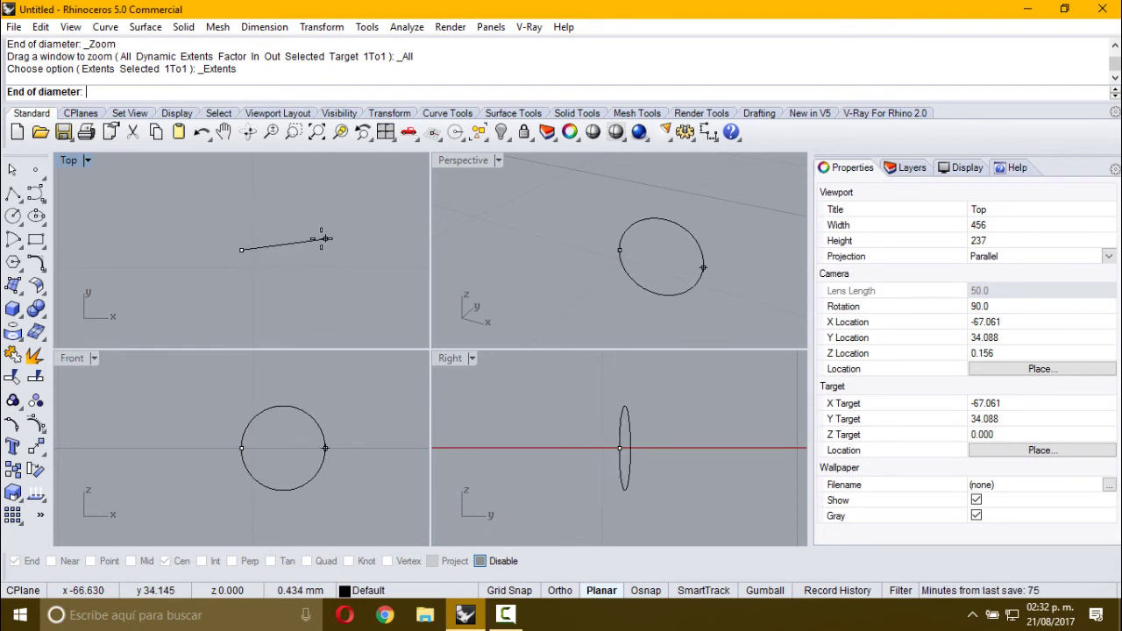
left_click(560, 590)
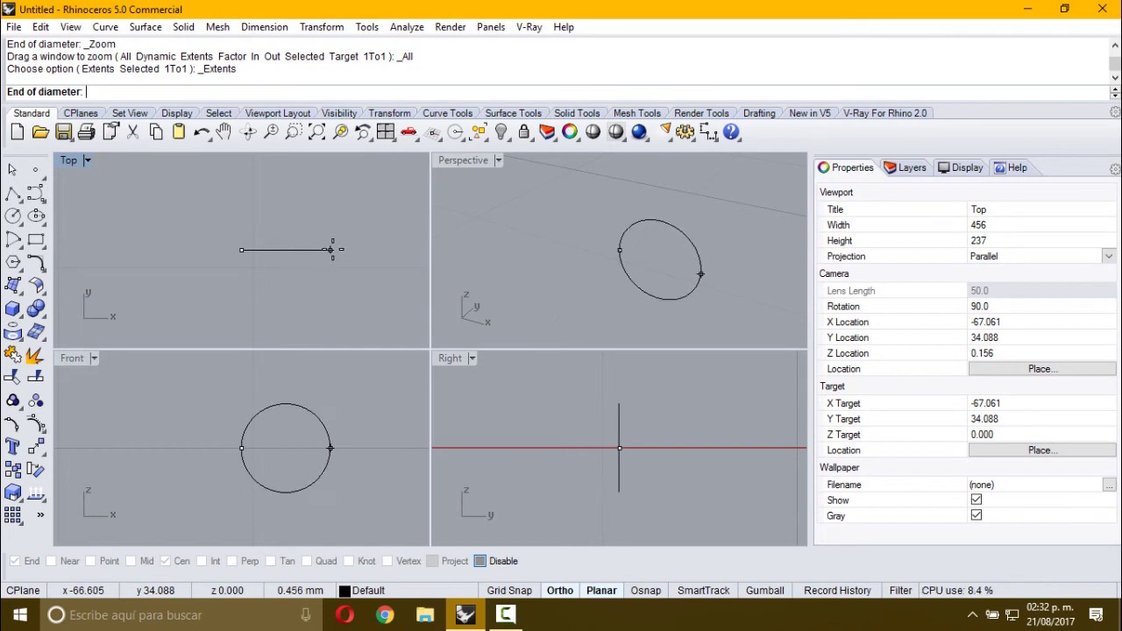
left_click(336, 250)
left_click(317, 250)
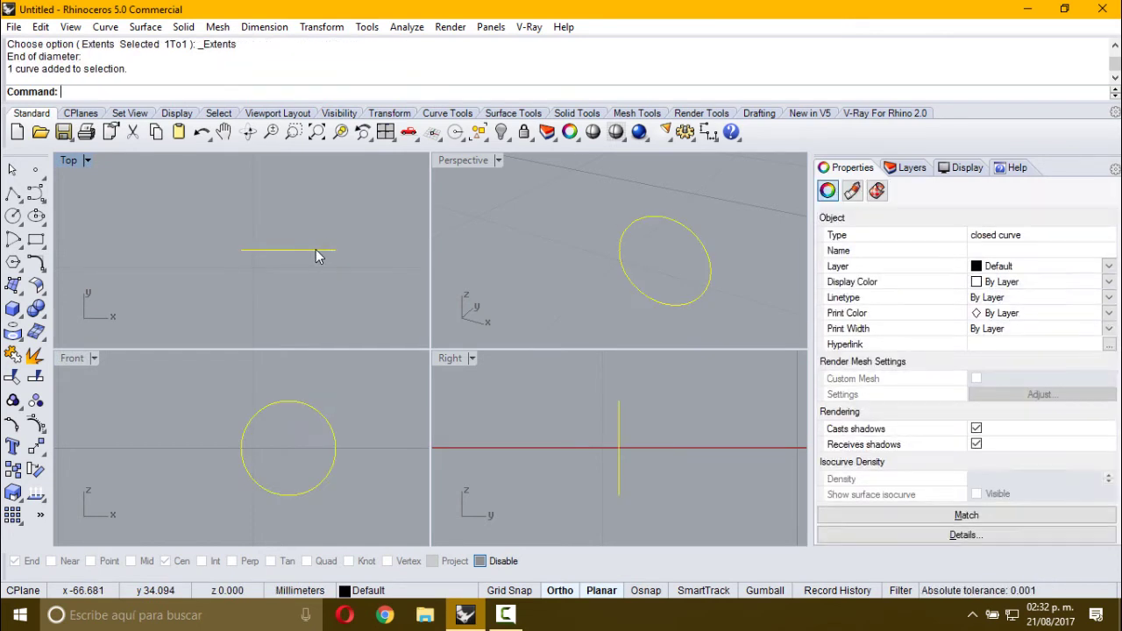
key("Delete")
key("Return")
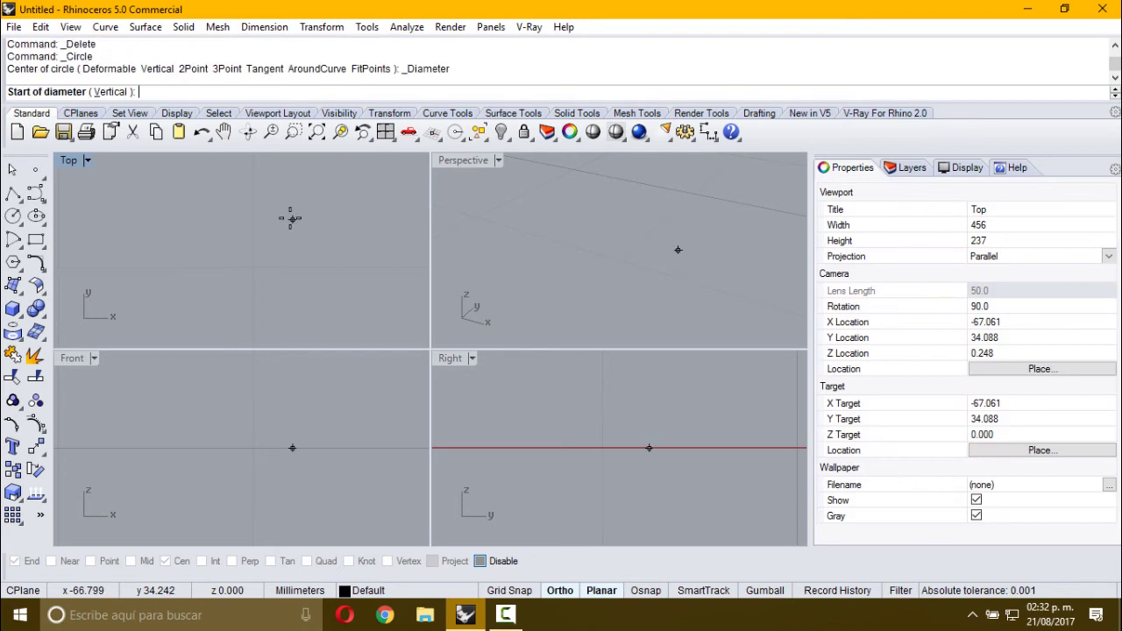
left_click(150, 219)
left_click(105, 92)
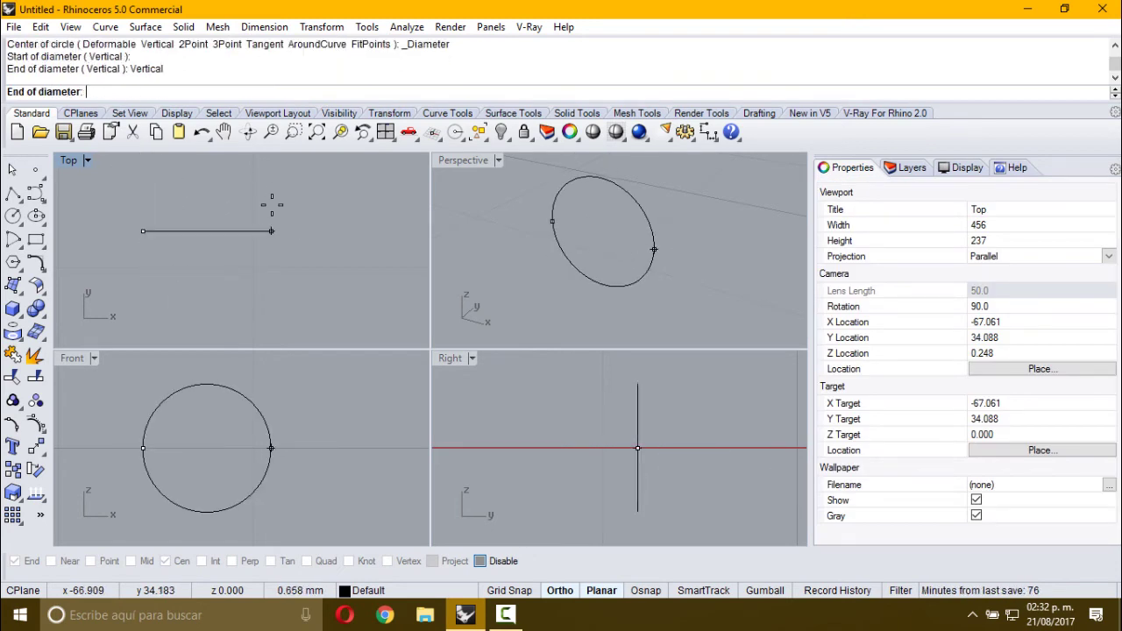
key("Escape")
Draw a Vertical circle by its diameter from the Front view so that it lies flat in the Top view, and delete it.
left_click(172, 427)
key("Return")
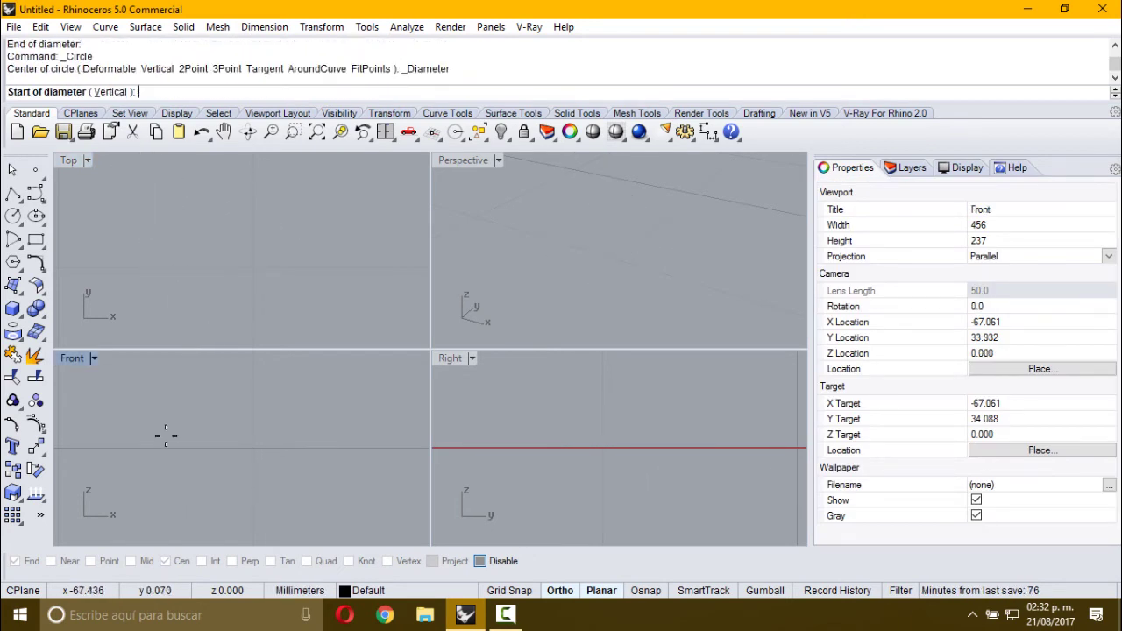
left_click(165, 435)
left_click(105, 92)
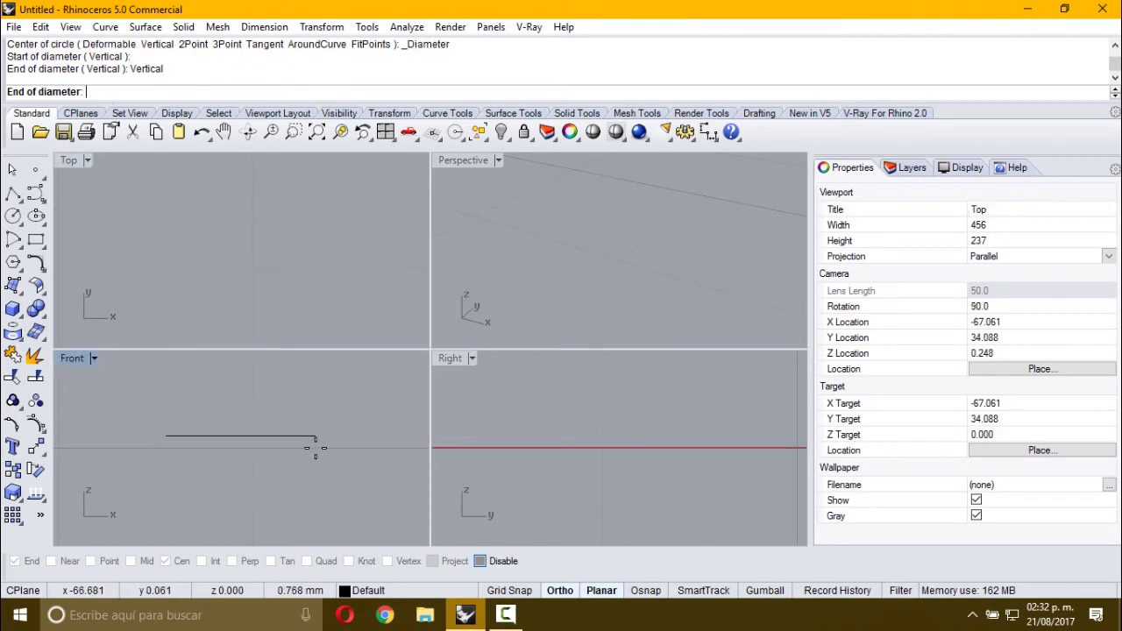
right_click(317, 132)
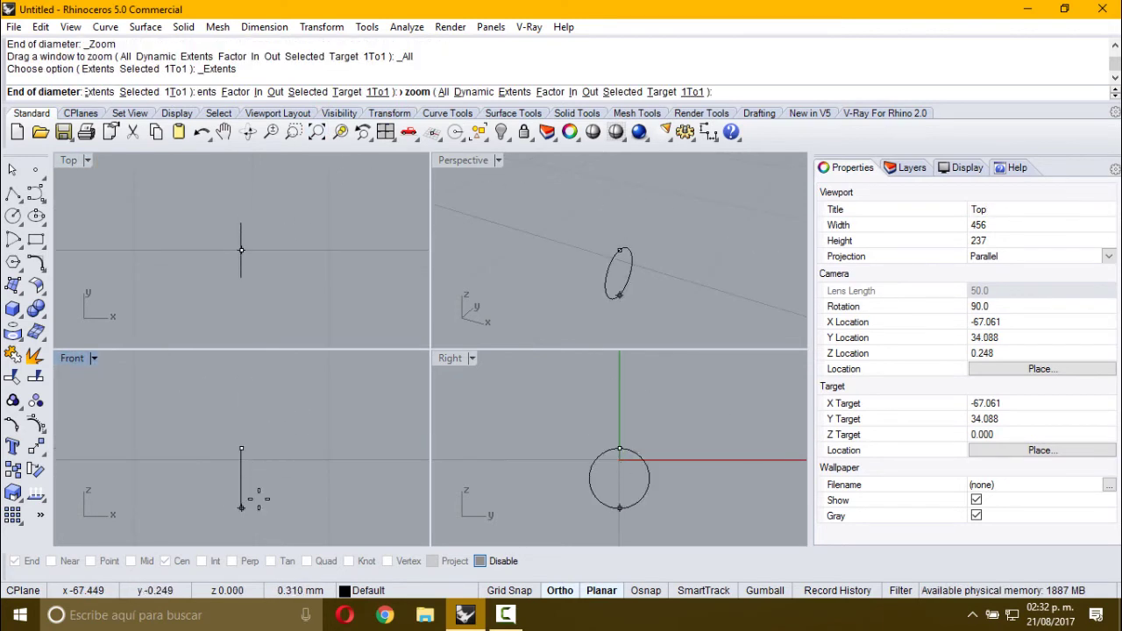
left_click(330, 442)
left_click_drag(350, 197, 281, 294)
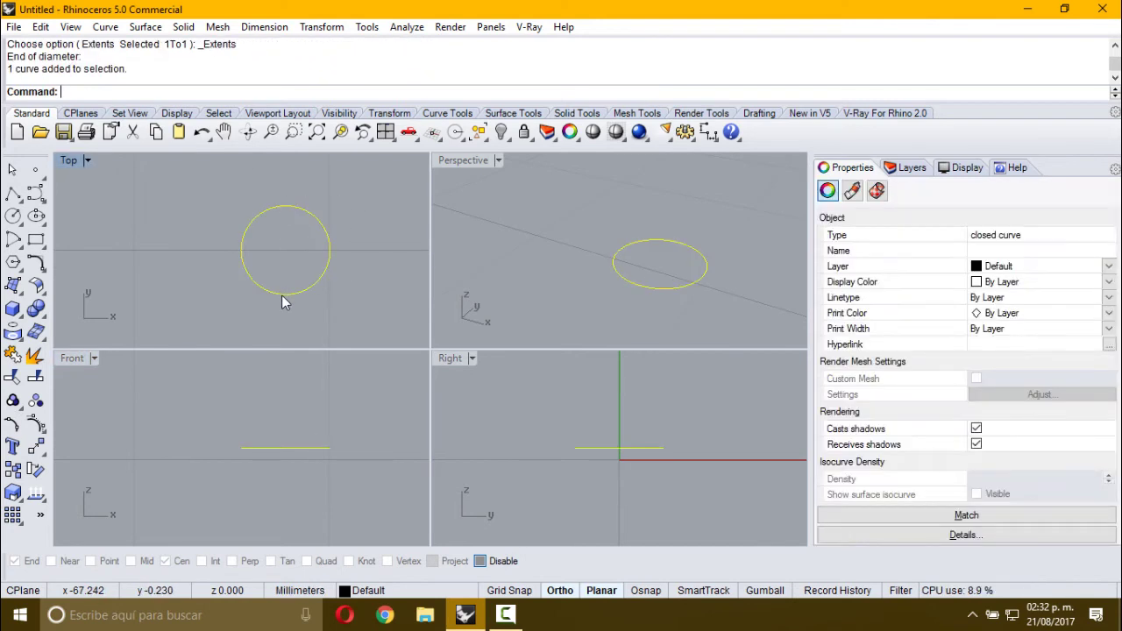
key("Delete")
Draw a circle through three points in the Top view, with the first two points on a horizontal line.
left_click(13, 215)
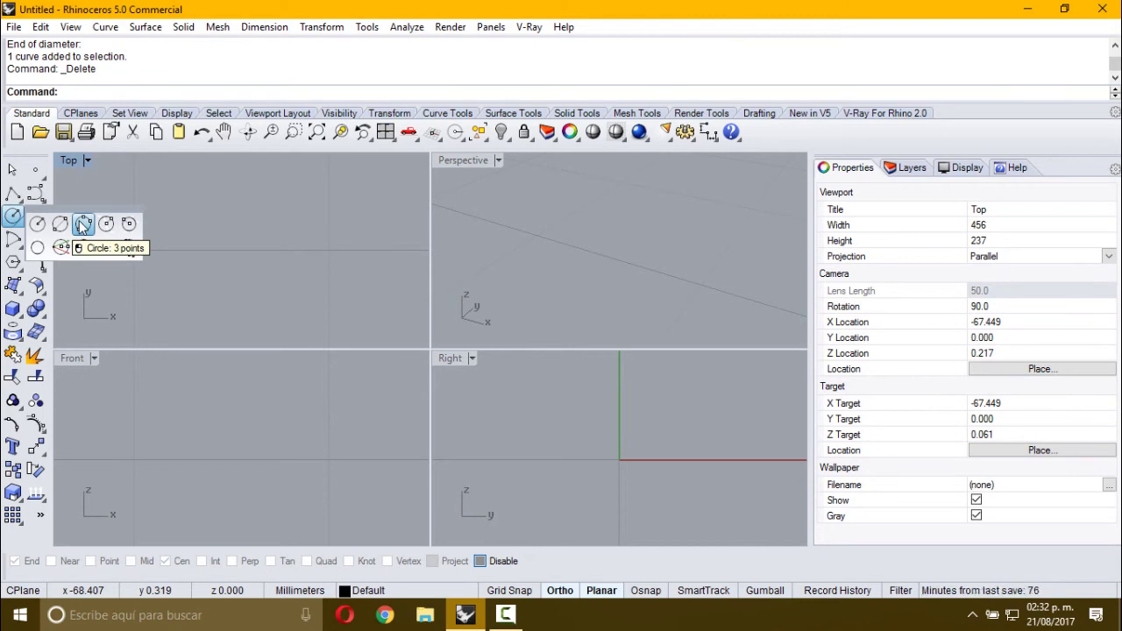
left_click(83, 225)
left_click(176, 208)
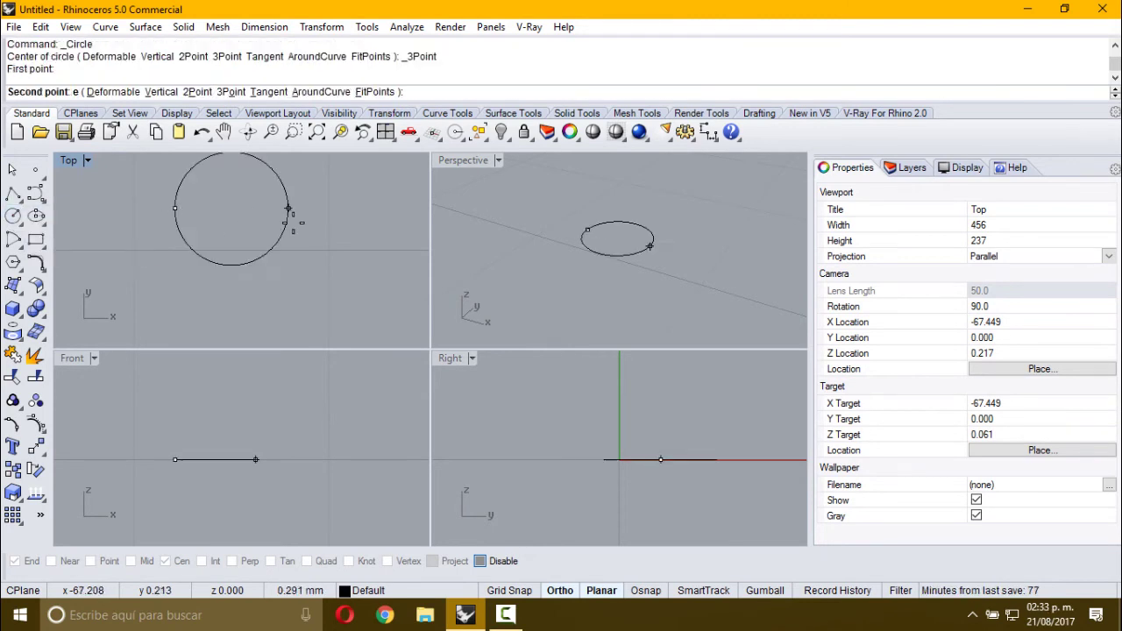
left_click(304, 219)
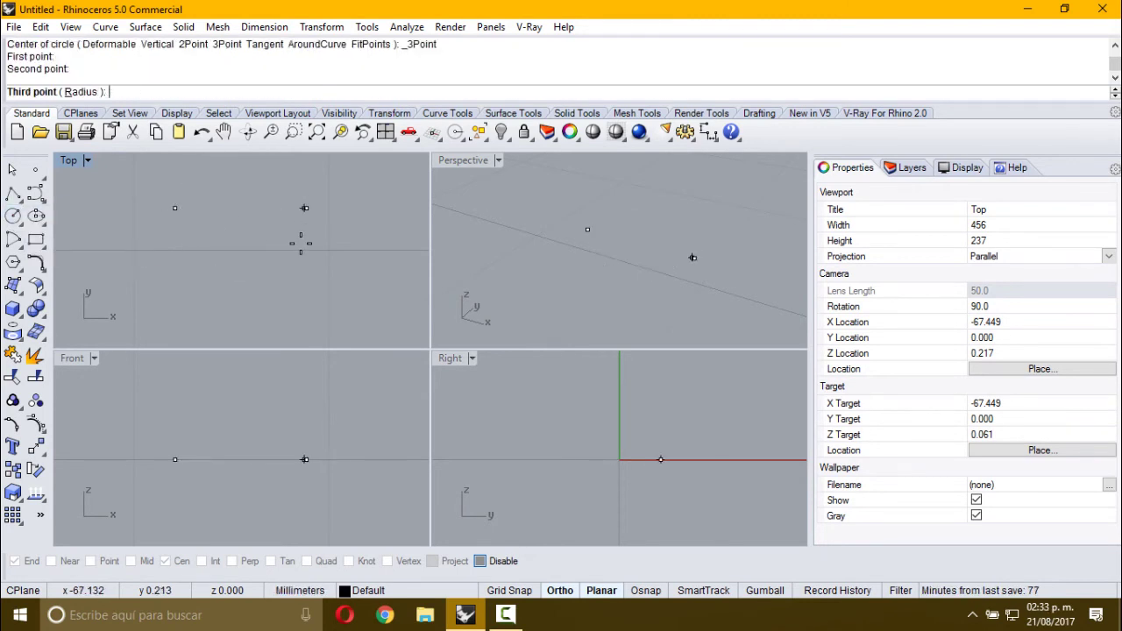
left_click(215, 282)
right_click_drag(231, 263, 218, 277)
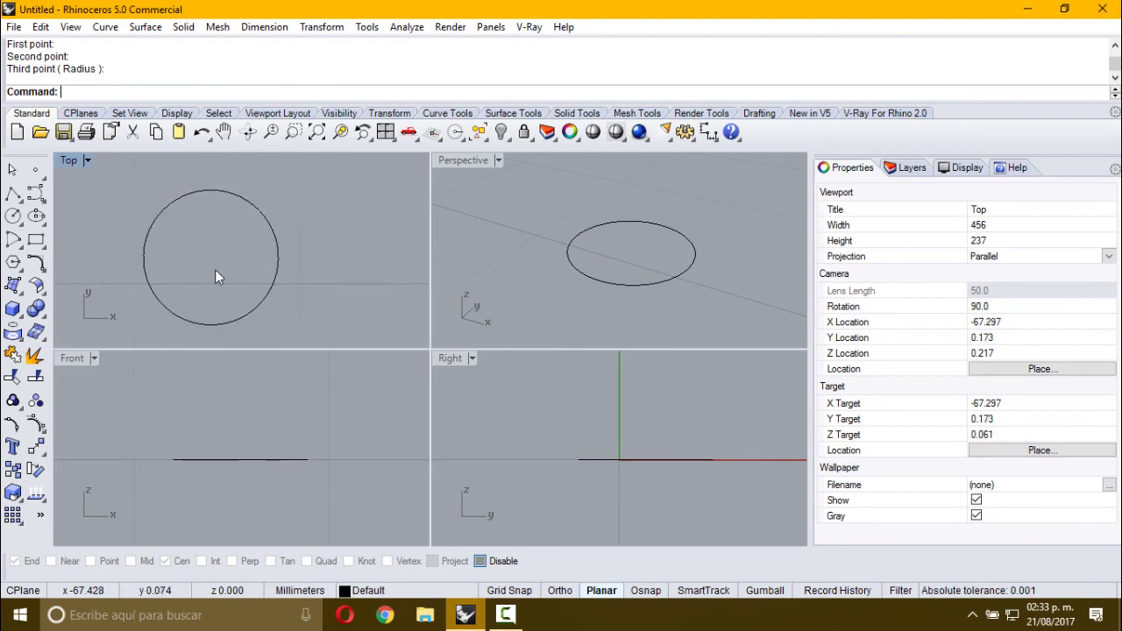
Draw a second, smaller three-point circle beside the first in the Top view, and delete both circles.
left_click(17, 219)
left_click(84, 225)
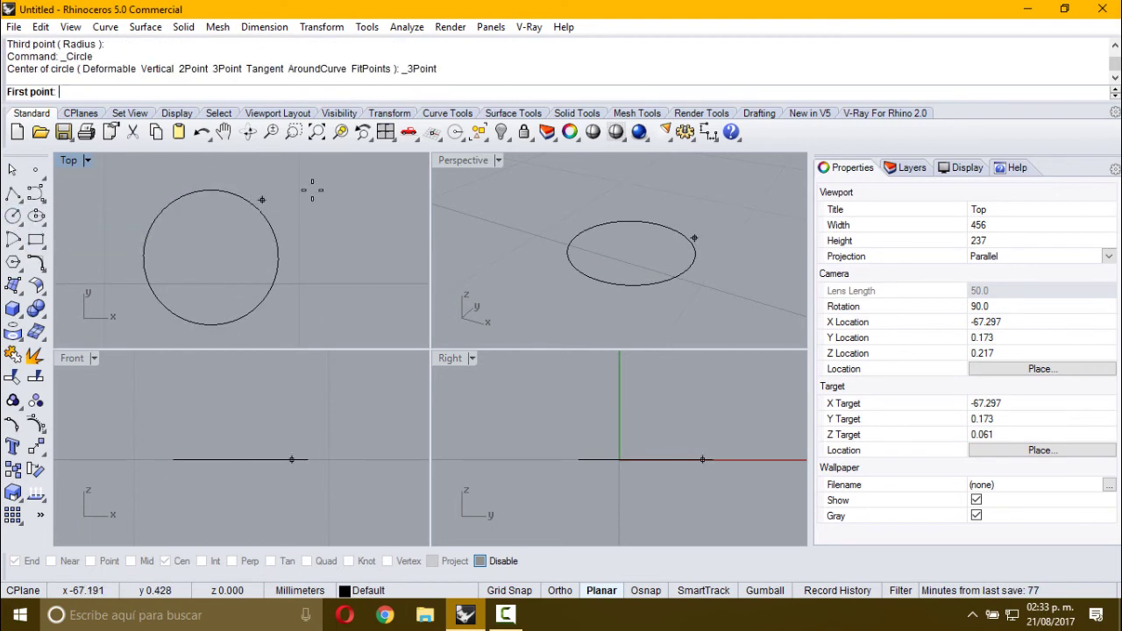
left_click(312, 190)
left_click(376, 242)
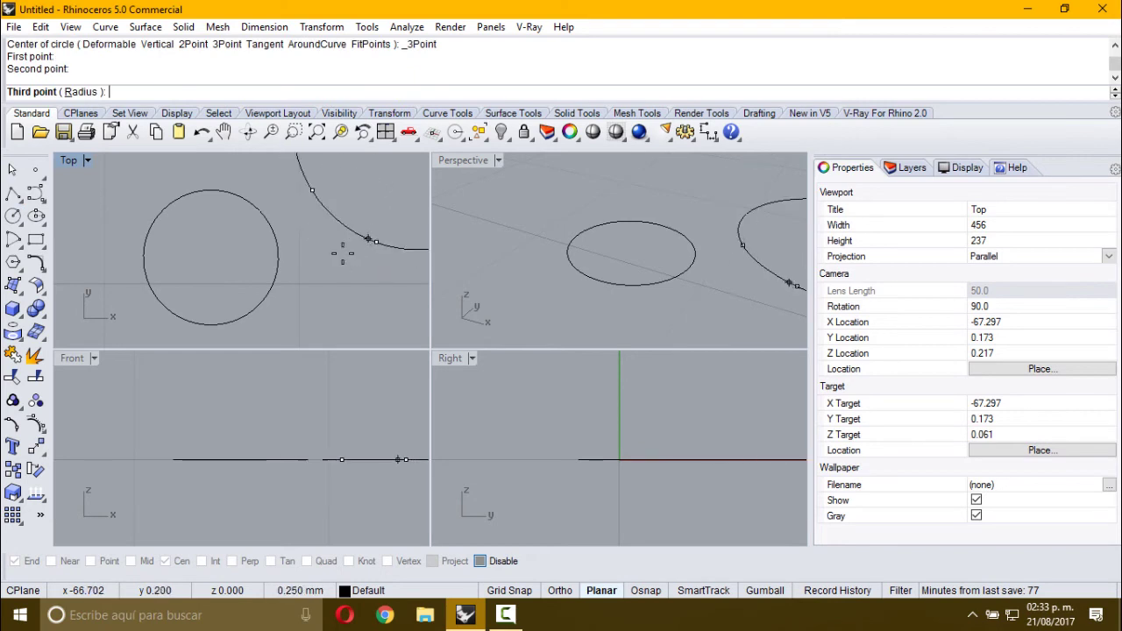
left_click(319, 267)
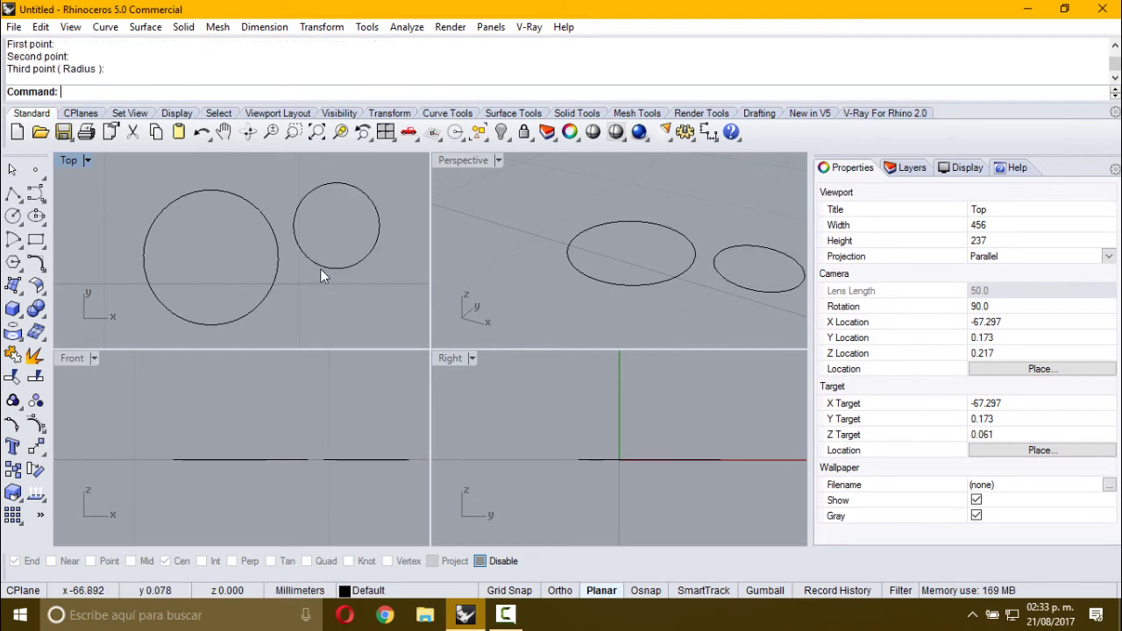
left_click_drag(396, 181, 198, 273)
key("Delete")
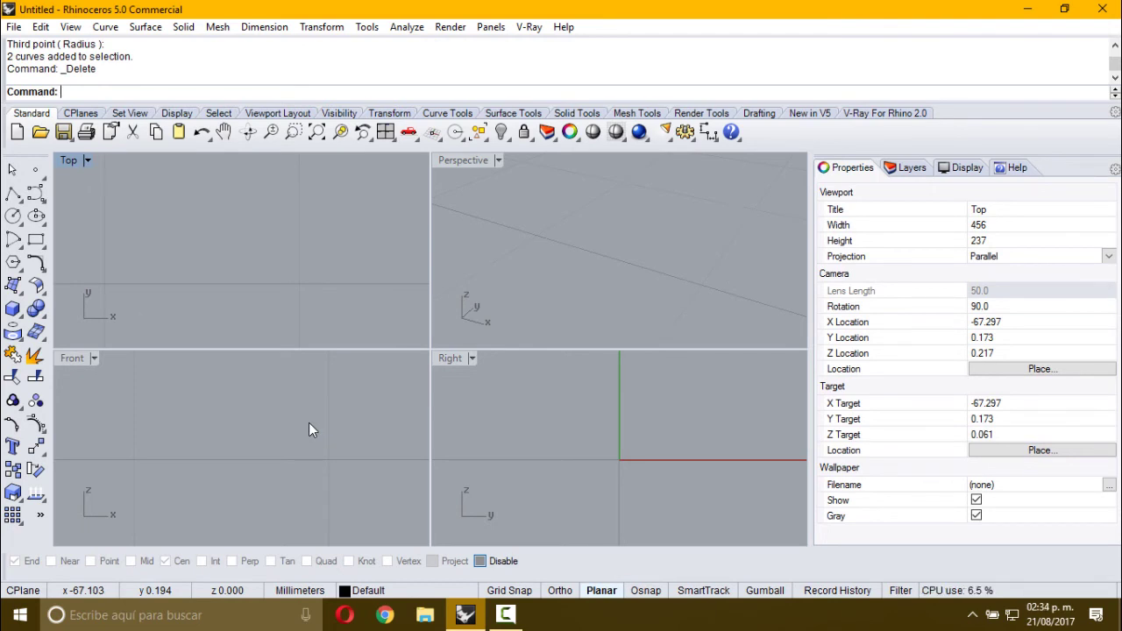
Draw a wavy degree-3 control-point curve through the middle of the Top view, rising at its end.
left_click(13, 216)
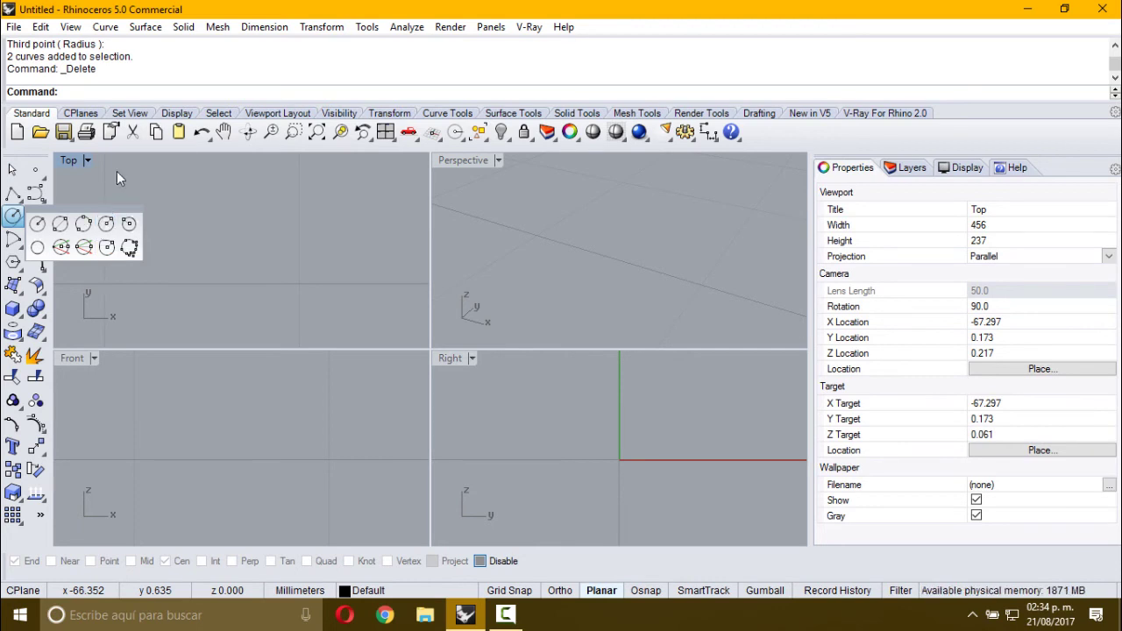
left_click(36, 191)
left_click(166, 272)
left_click(191, 219)
left_click(226, 267)
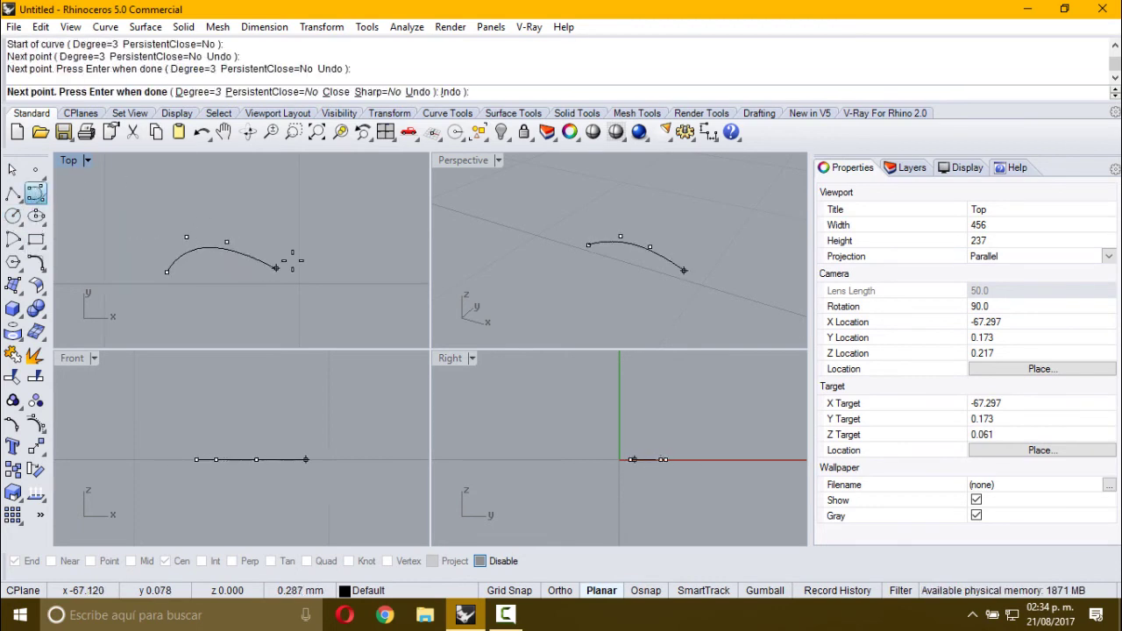
left_click(276, 259)
left_click(313, 198)
key("Return")
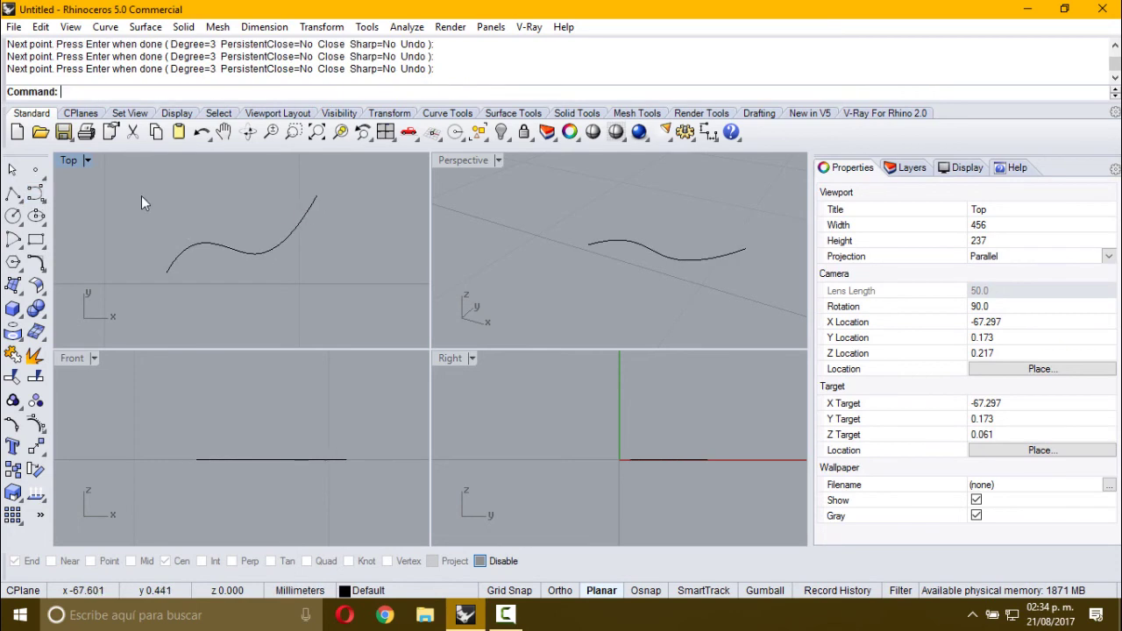
Draw a circle around the wavy curve, centred just past its dip, using the Diameter option and sizing it in the Right view.
left_click(16, 218)
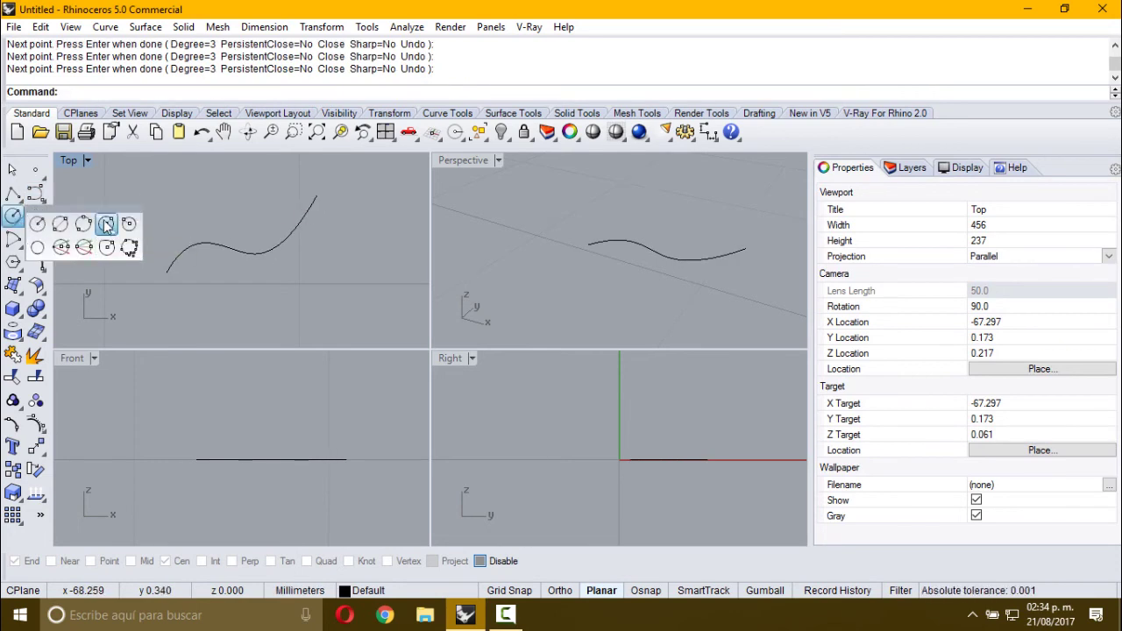
left_click(105, 225)
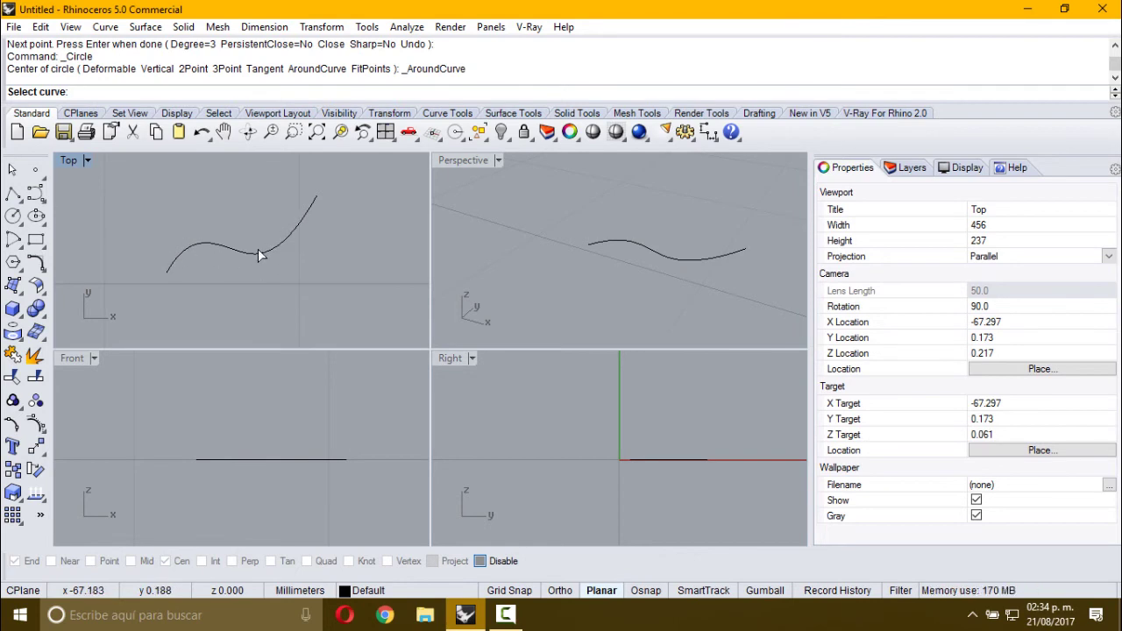
left_click(226, 250)
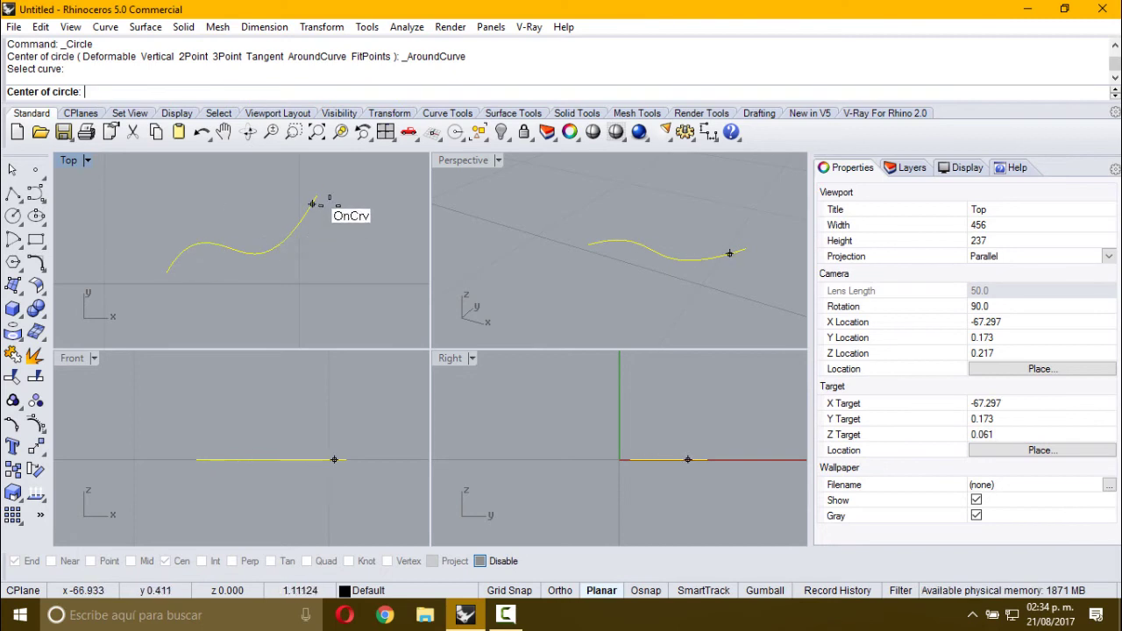
left_click(268, 252)
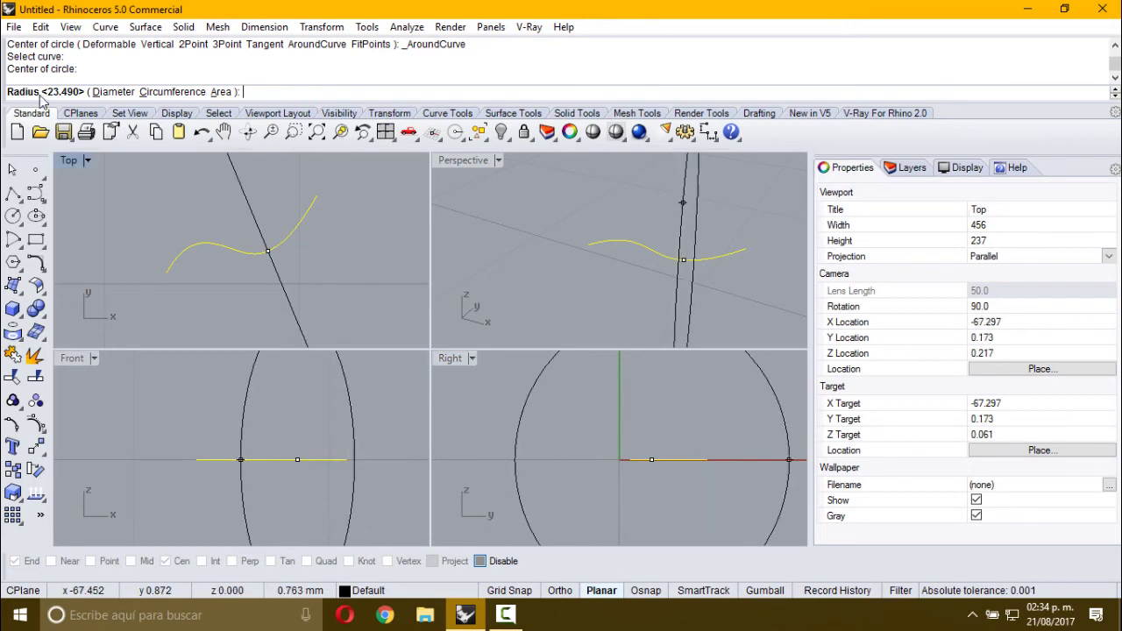
left_click(113, 91)
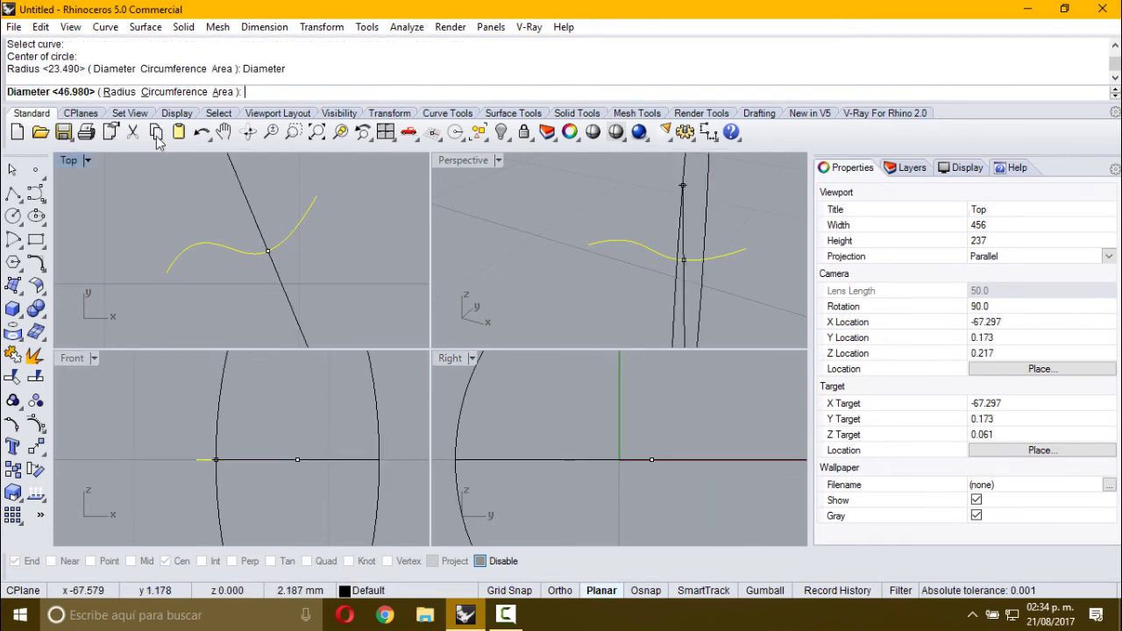
left_click(624, 442)
right_click_drag(583, 254, 748, 208)
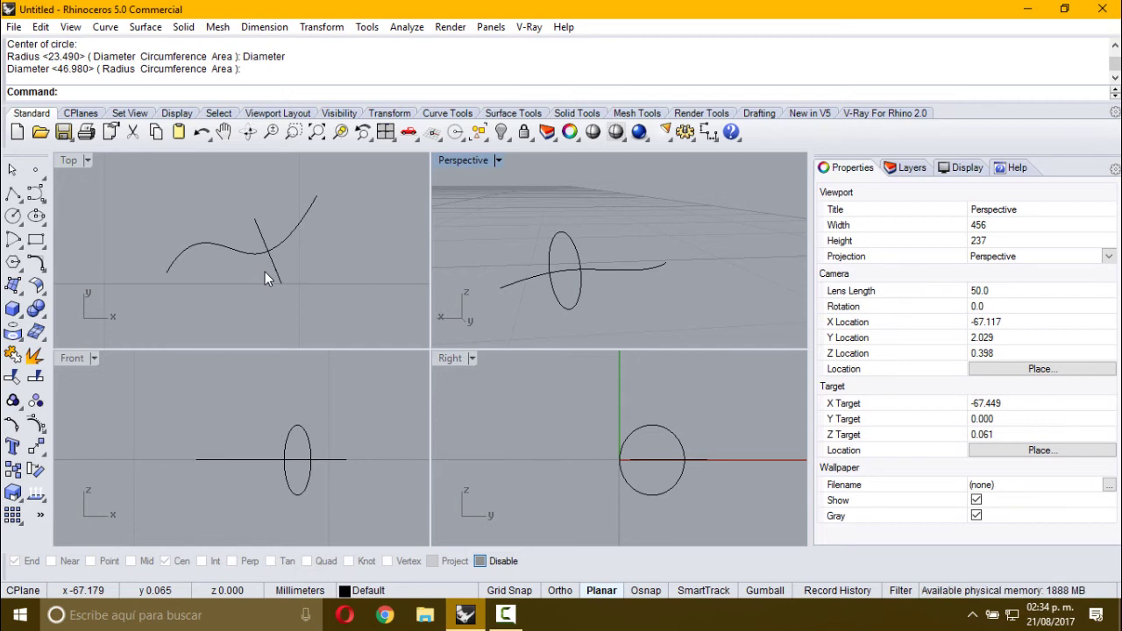
Draw two separate circles in the Top view beside the wavy curve, about 0.39 mm and 0.64 mm in diameter.
left_click(16, 218)
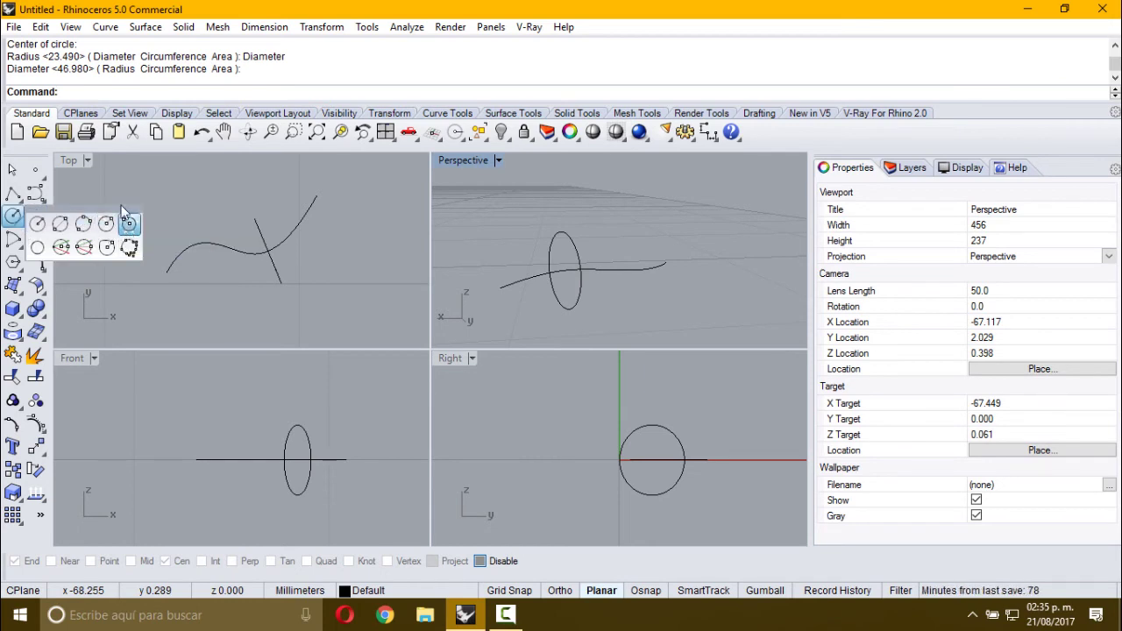
left_click(71, 201)
left_click(14, 216)
scroll(215, 245, "up", 2)
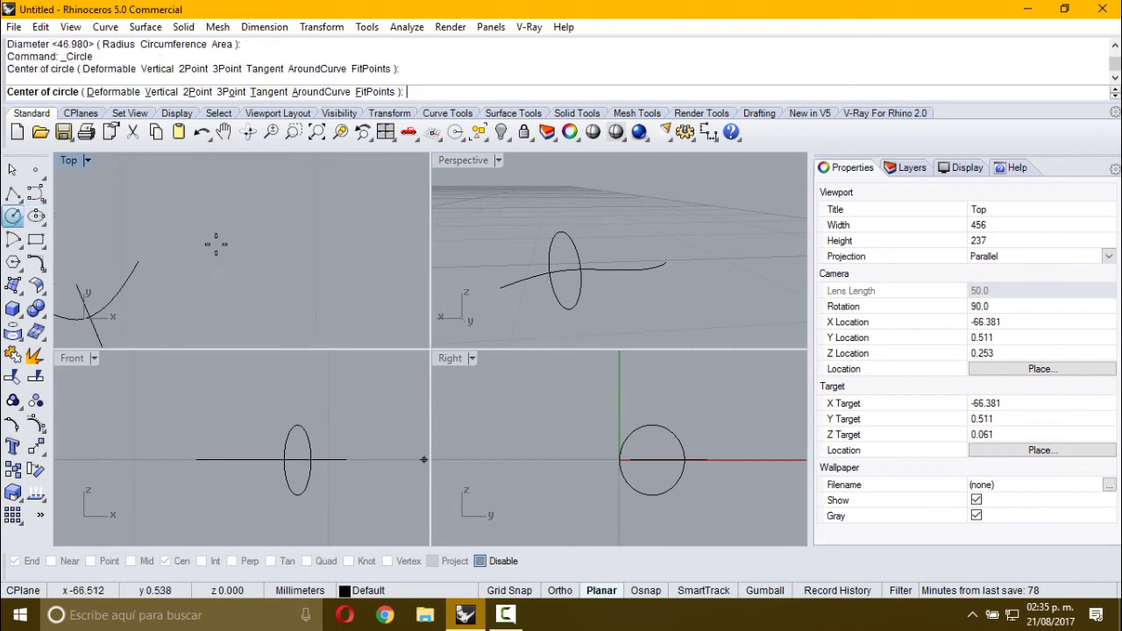
left_click(216, 245)
left_click(249, 222)
key("Right")
key("Up")
key("Return")
left_click(300, 212)
left_click(238, 224)
key("Left")
key("Down")
Draw a circle tangent to the two circles in the Top view with a radius of 0.5 mm.
left_click(13, 216)
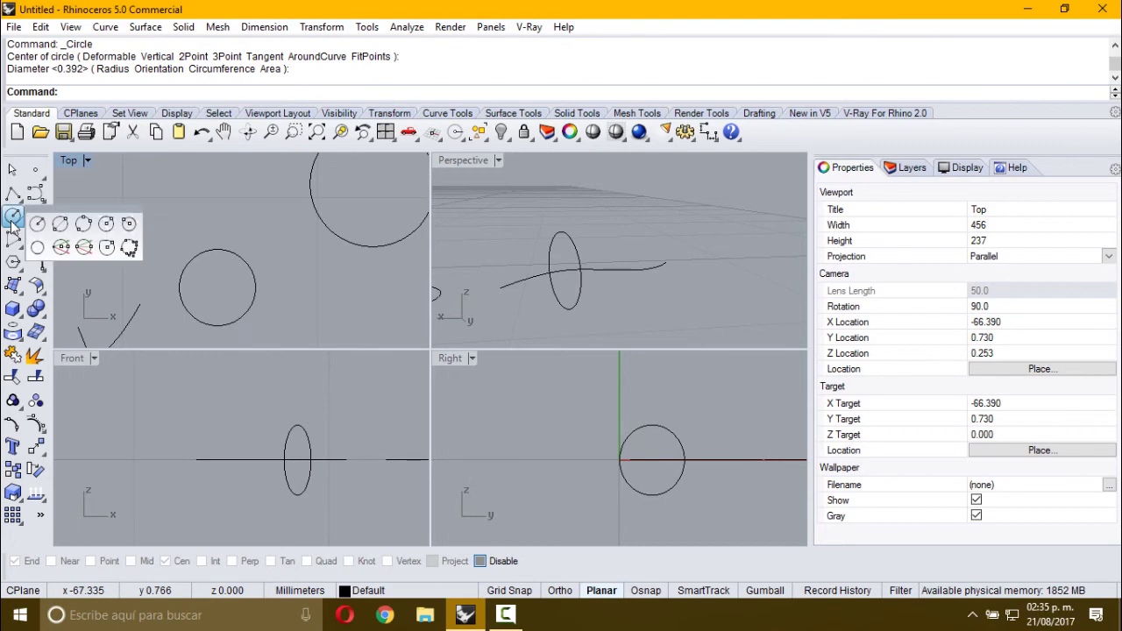
left_click(127, 225)
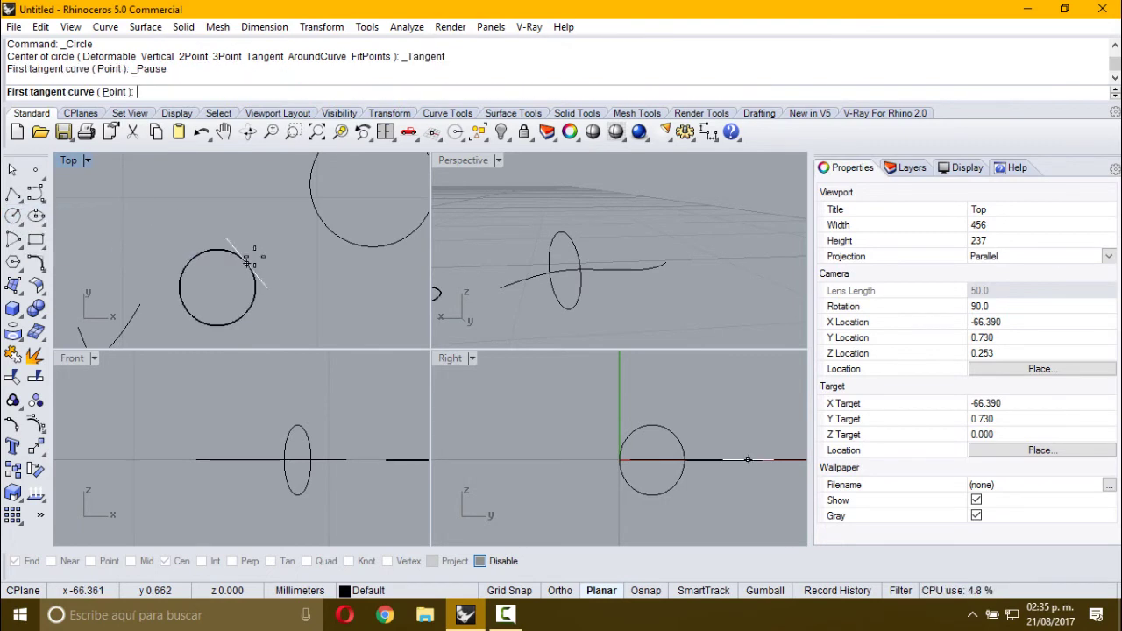
left_click(249, 262)
left_click(311, 219)
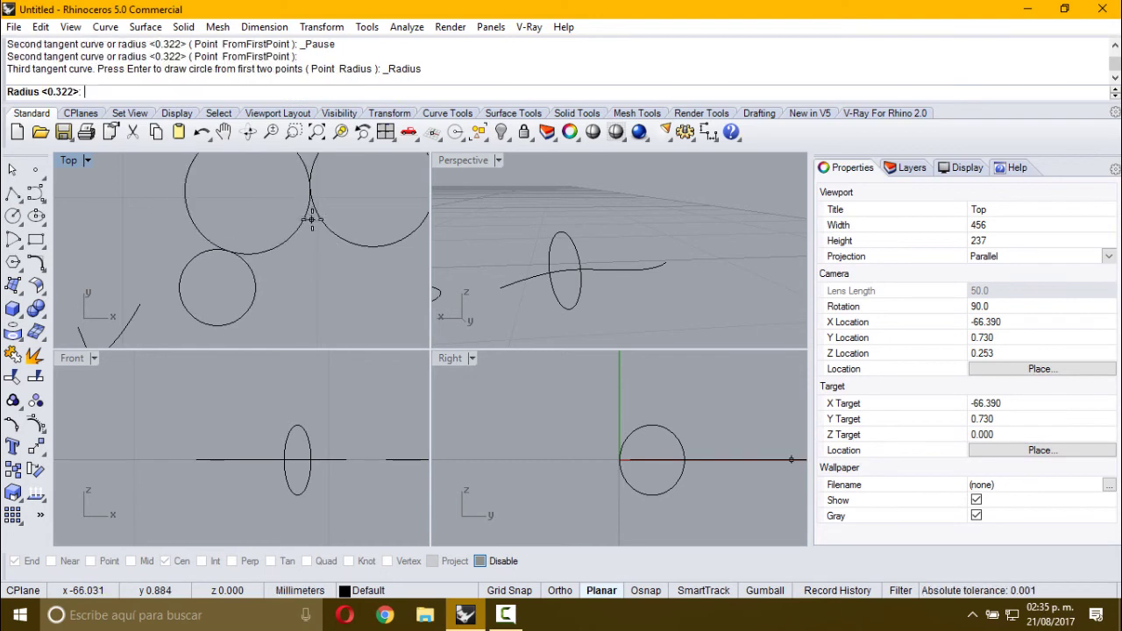
right_click_drag(251, 290, 255, 293)
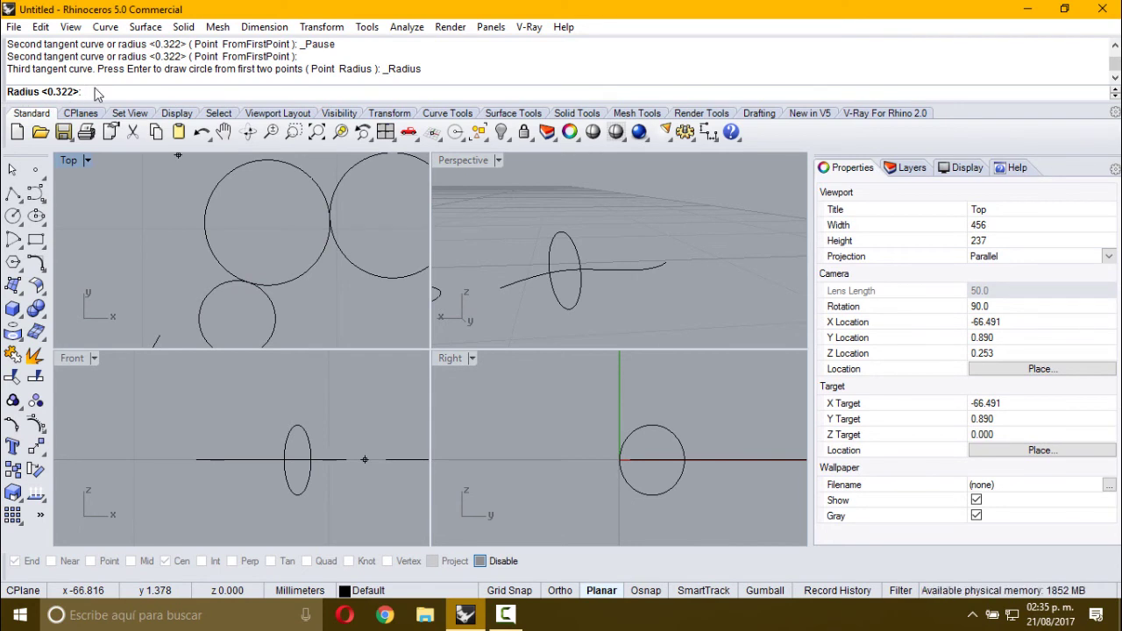
type(".5")
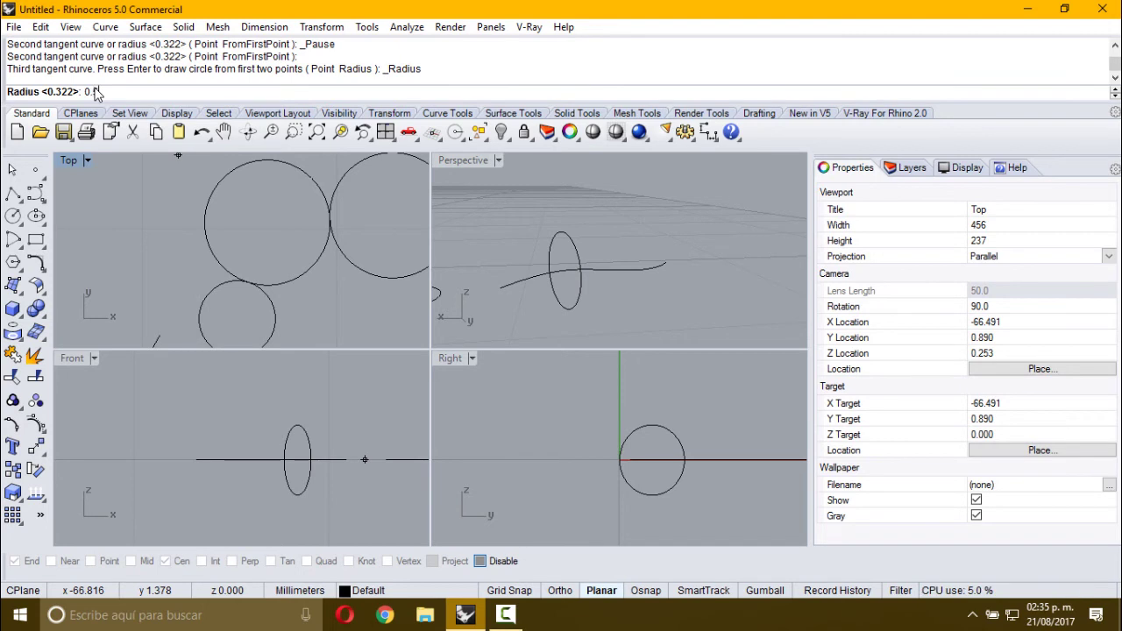
key("Return")
Delete the 0.5 mm radius tangent circle, keeping the two circles it touches.
scroll(188, 240, "up", 2)
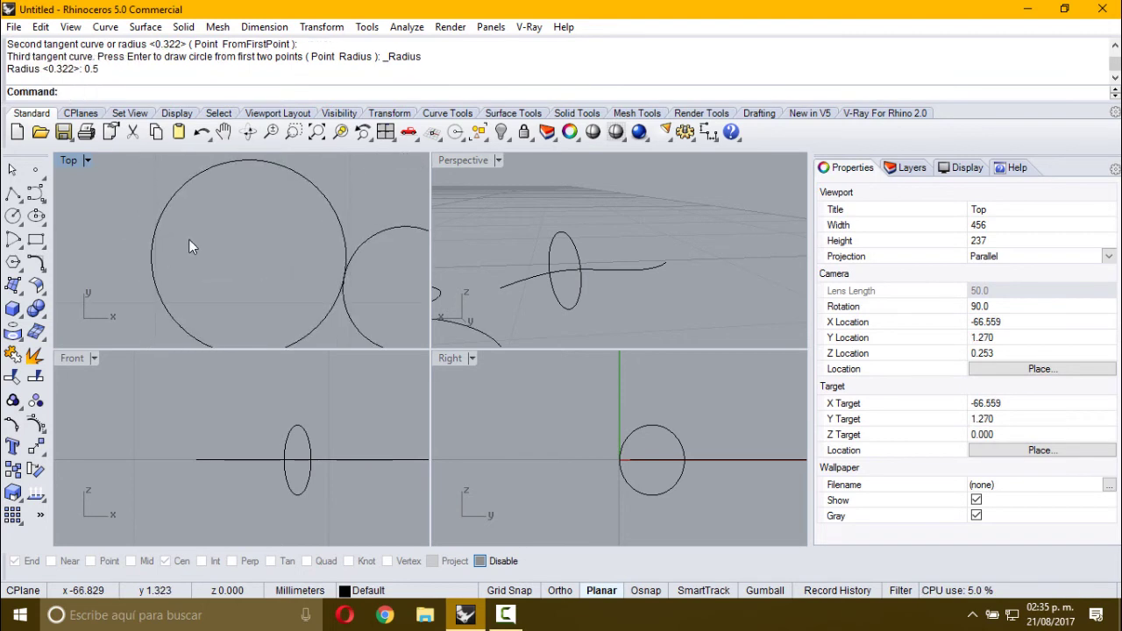
scroll(220, 204, "down", 2)
left_click(319, 173)
key("Delete")
right_click_drag(320, 173, 205, 169)
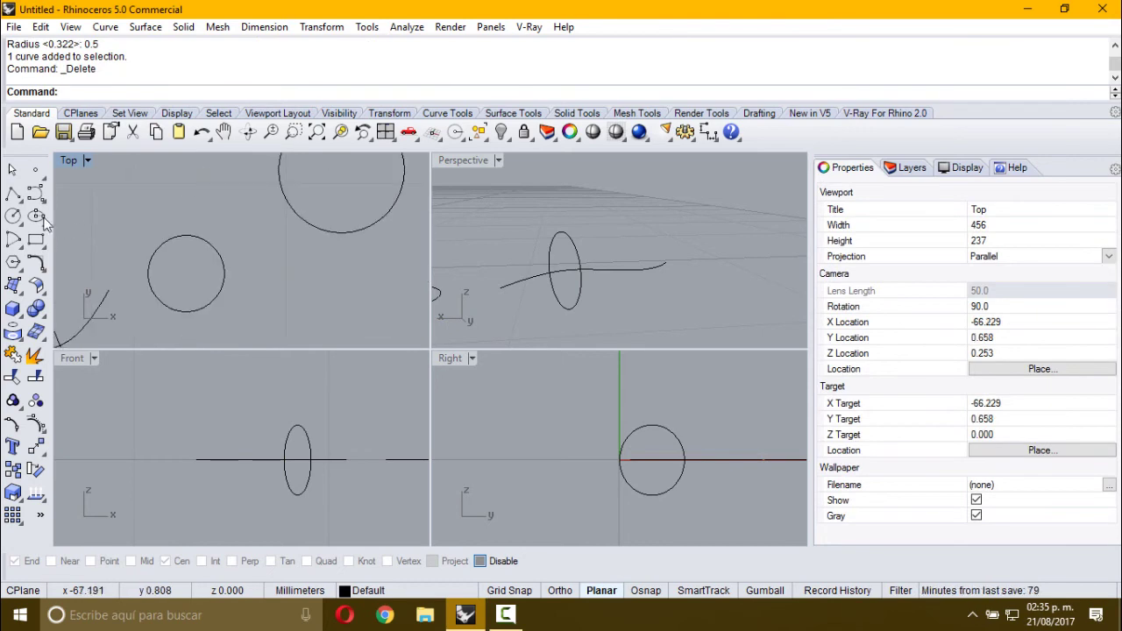
Draw another circle tangent to the same two circles in the Top view, with a radius of 0.7 mm.
left_click(13, 215)
left_click(128, 226)
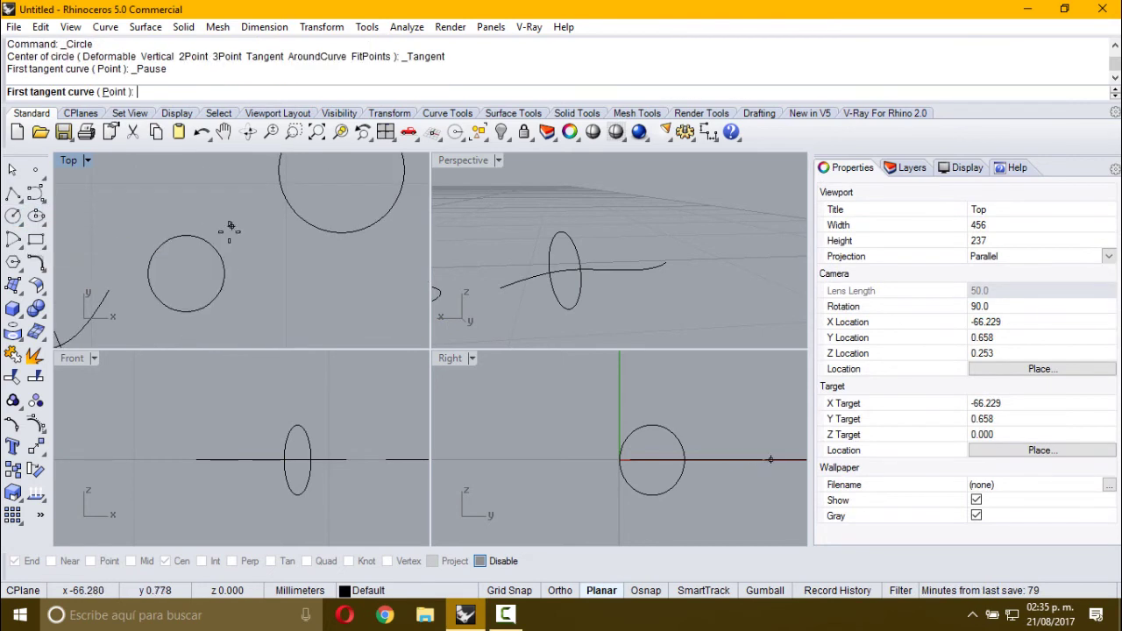
left_click(214, 248)
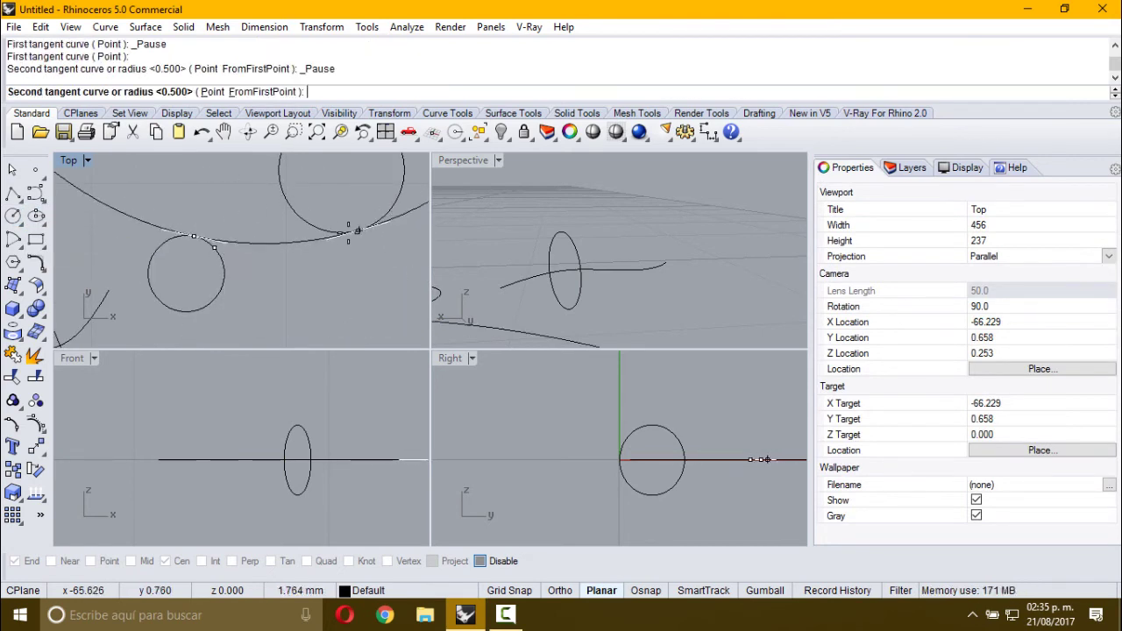
left_click(270, 173)
right_click_drag(295, 210, 325, 250)
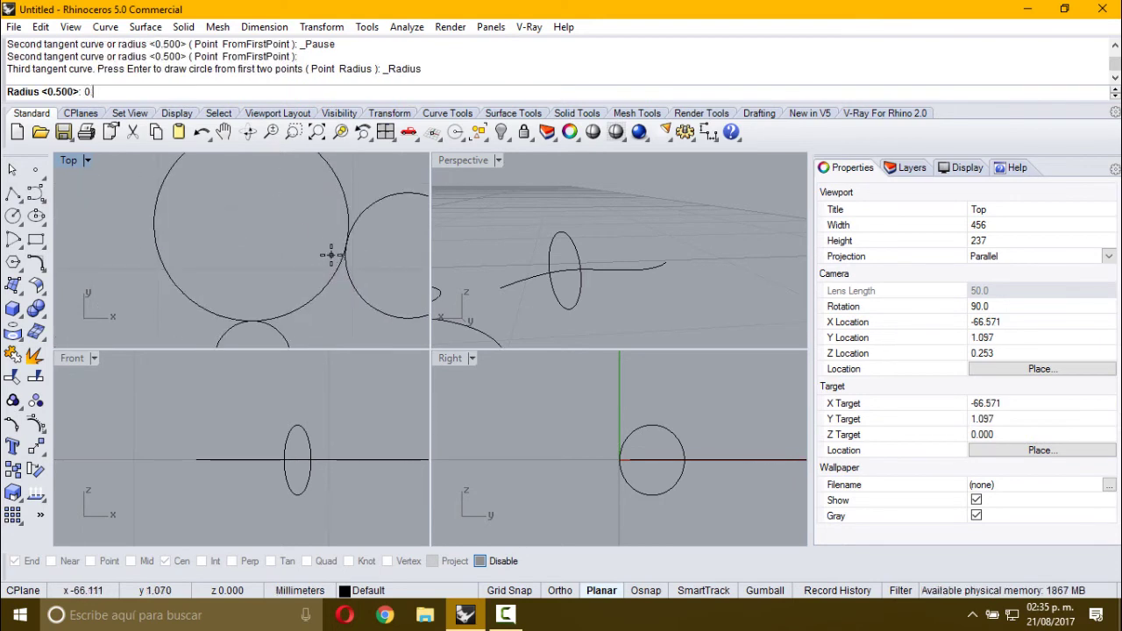
key("Return")
scroll(263, 229, "up", 1)
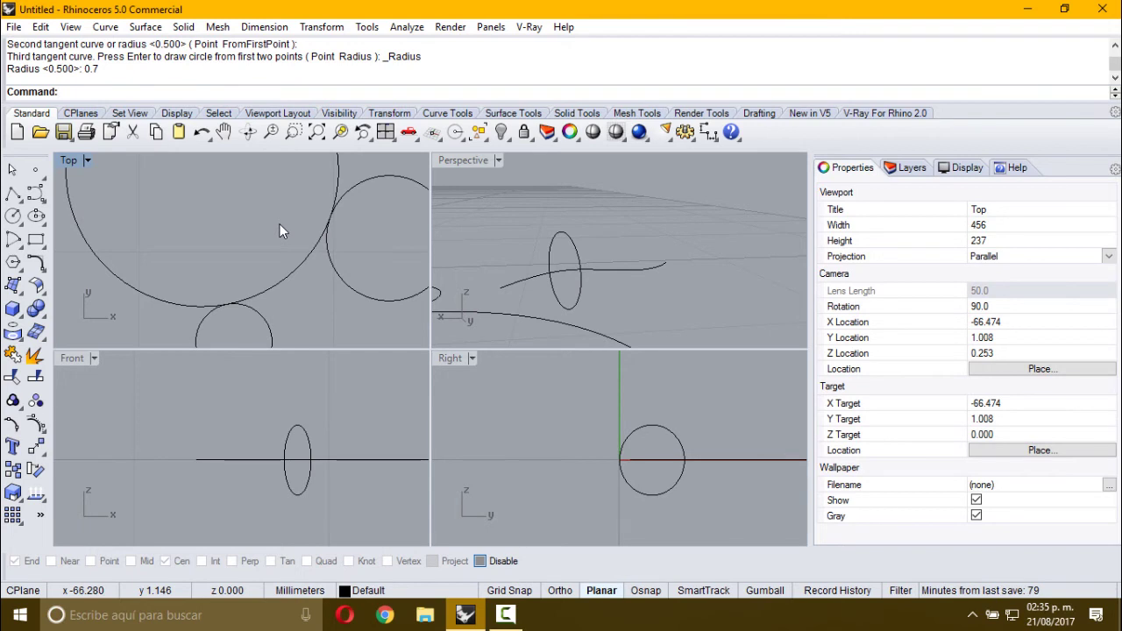
Delete every curve in the model to clear the viewports.
key("ctrl+a")
key("Delete")
left_click(13, 216)
key("ctrl+x")
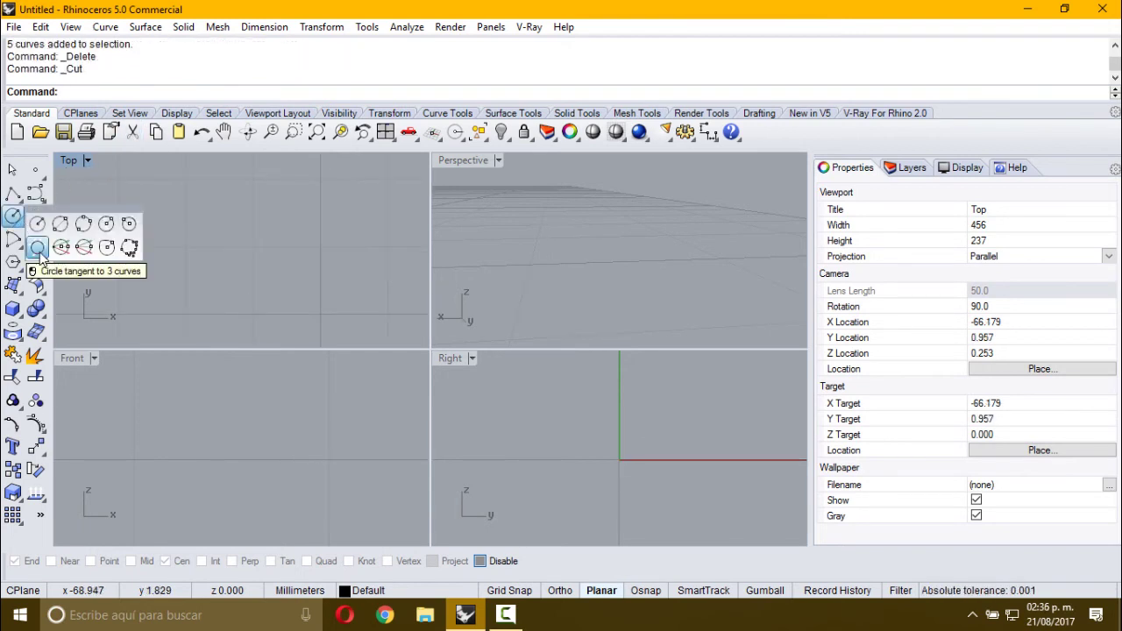
Draw three separate circles in the Top view: two small ones side by side and a larger one, about 1.56 mm in diameter, below them.
left_click(13, 216)
left_click(135, 206)
left_click(166, 207)
key("Return")
left_click(282, 193)
left_click(315, 193)
key("Return")
left_click(202, 303)
left_click(166, 267)
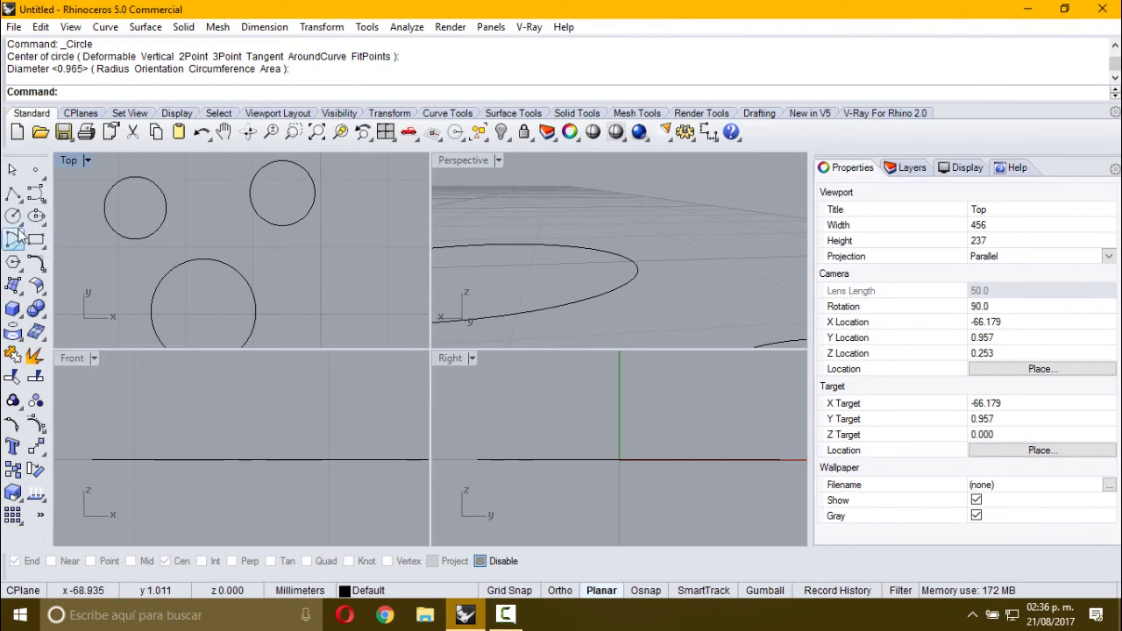
Draw a circle tangent to all three circles in the gap between them, and delete all four circles.
left_click(19, 225)
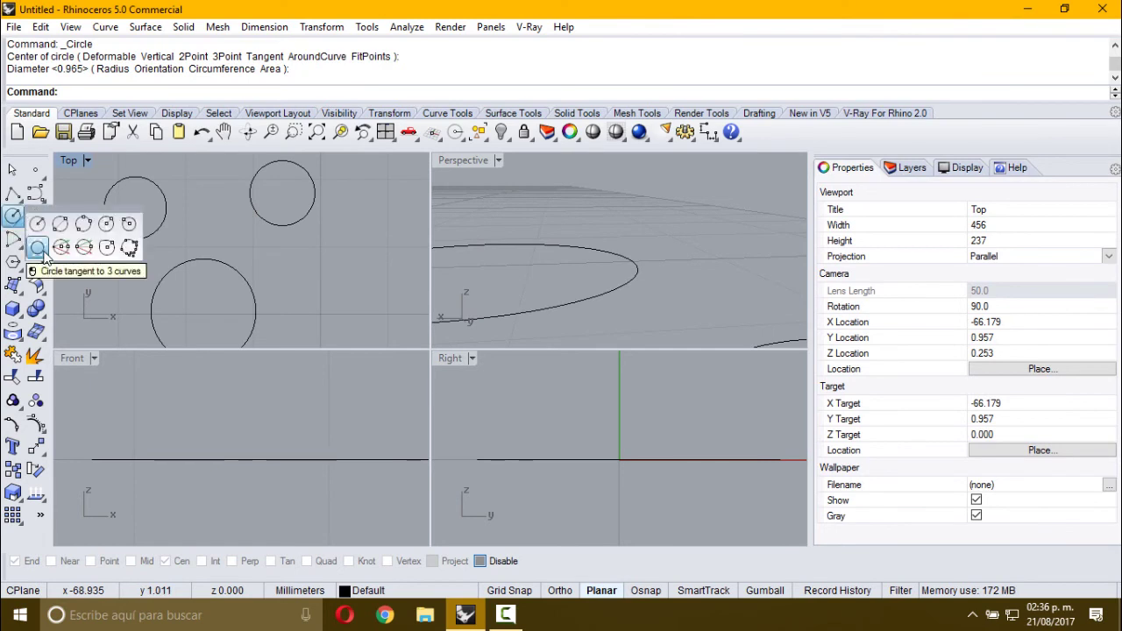
left_click(38, 248)
left_click(164, 199)
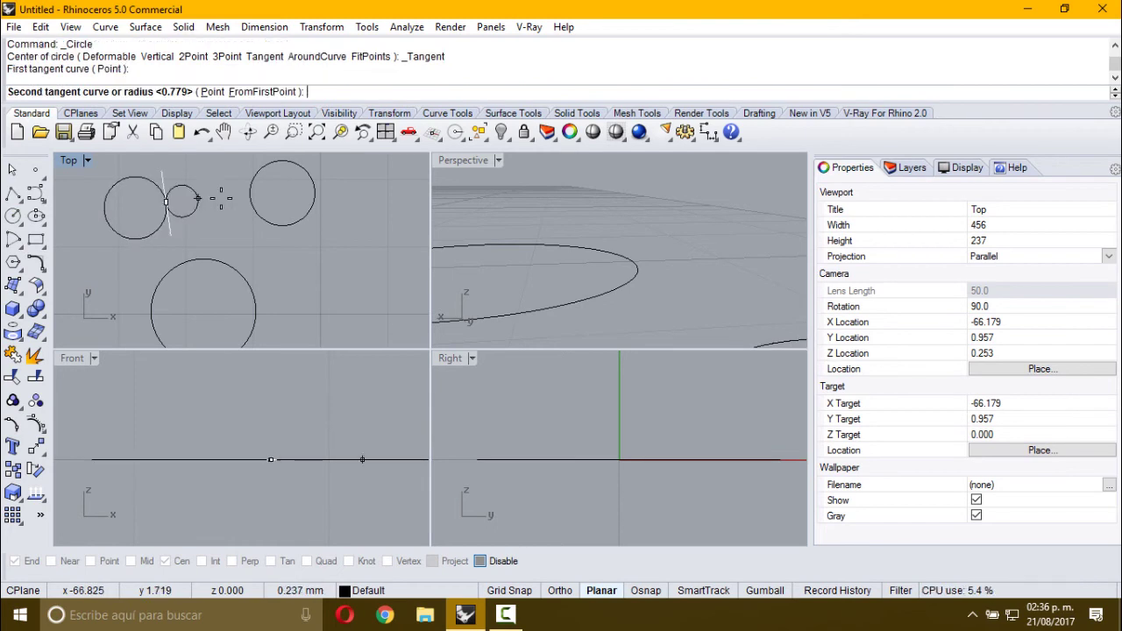
left_click(251, 204)
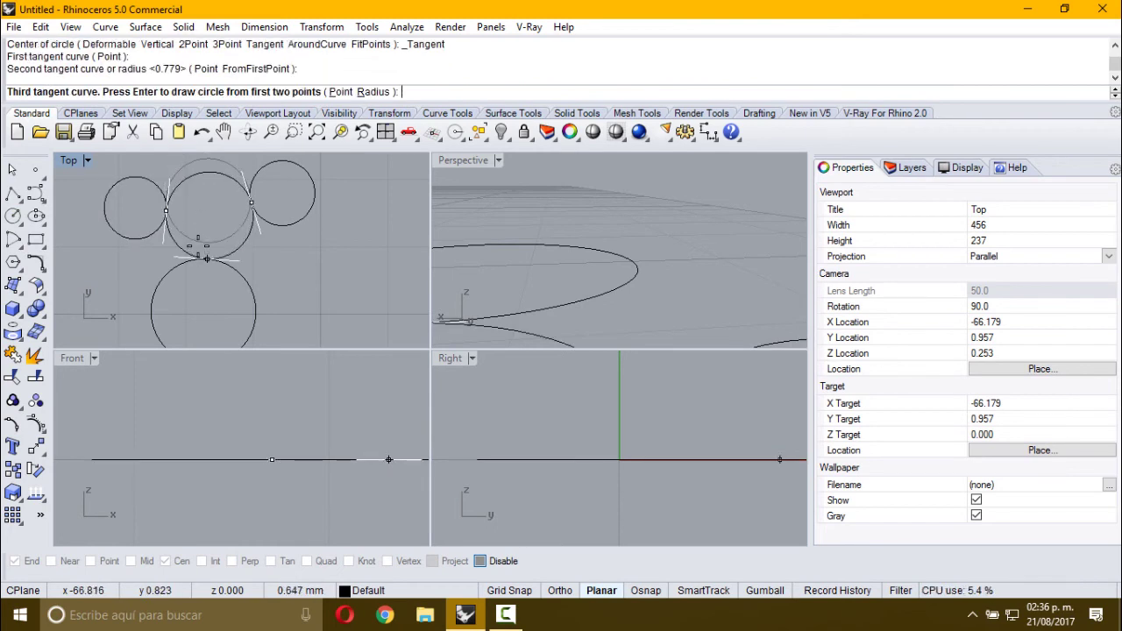
left_click(203, 256)
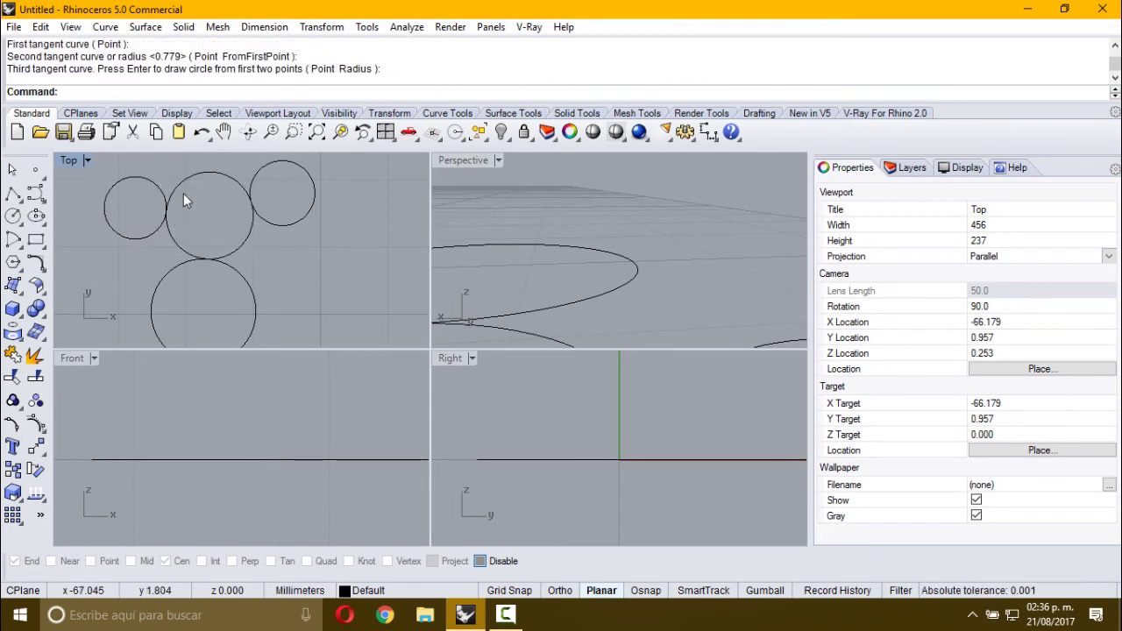
key("ctrl+a")
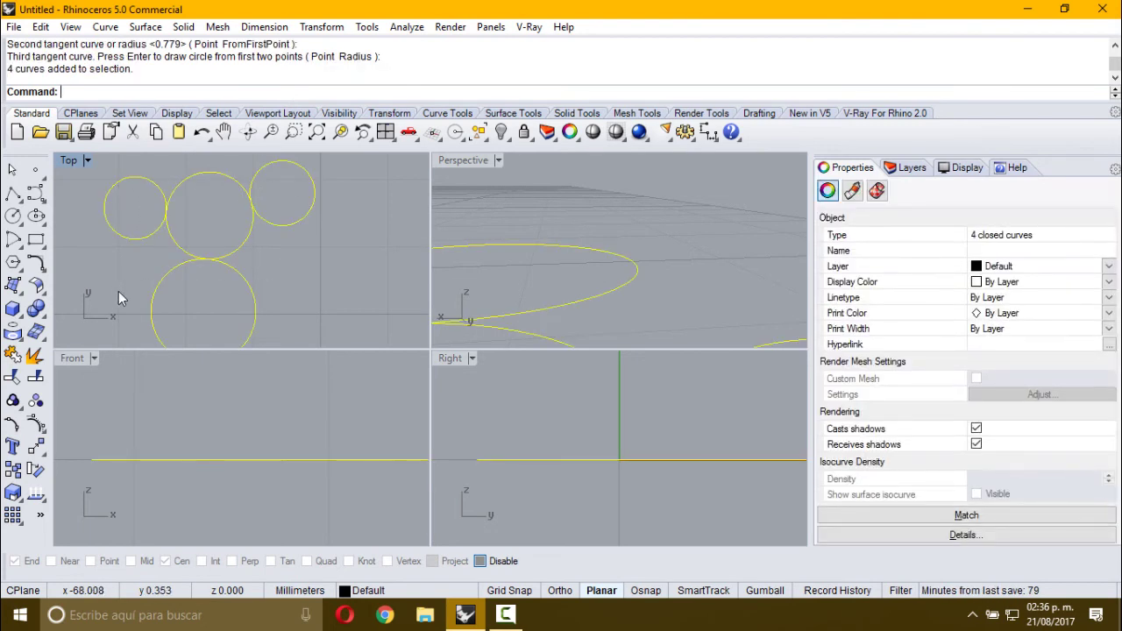
key("Delete")
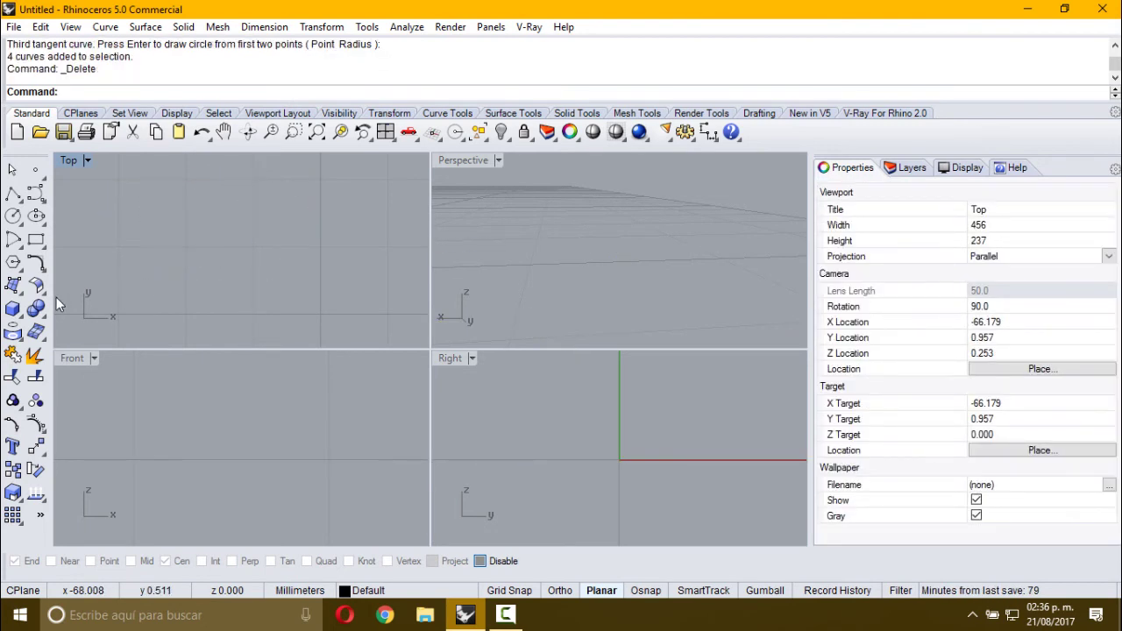
Draw a degree-3 control-point curve on the left side of the Top view, rising towards the upper right.
left_click(35, 194)
left_click(117, 296)
left_click(145, 280)
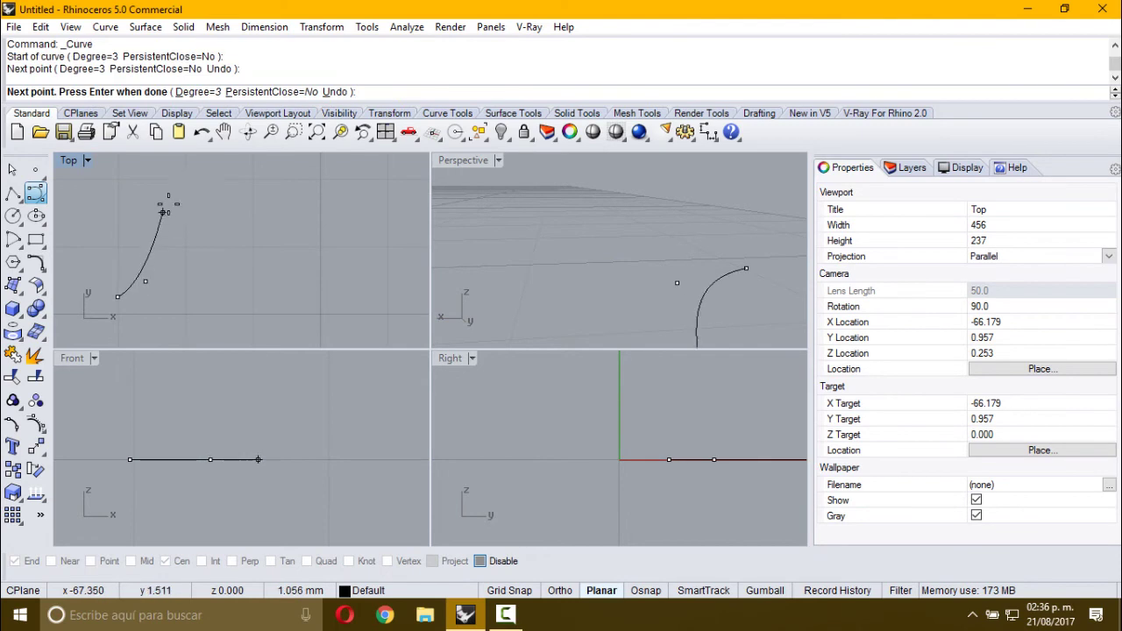
left_click(207, 186)
key("Return")
Draw a second degree-3 control-point curve on the right side of the Top view, descending towards the lower right.
key("Return")
left_click(320, 201)
left_click(325, 255)
left_click(343, 276)
left_click(359, 301)
key("Return")
Draw a third degree-3 control-point curve as a shallow arch below and between the first two in the Top view.
key("Return")
right_click_drag(188, 306, 197, 241)
left_click(156, 309)
left_click(223, 294)
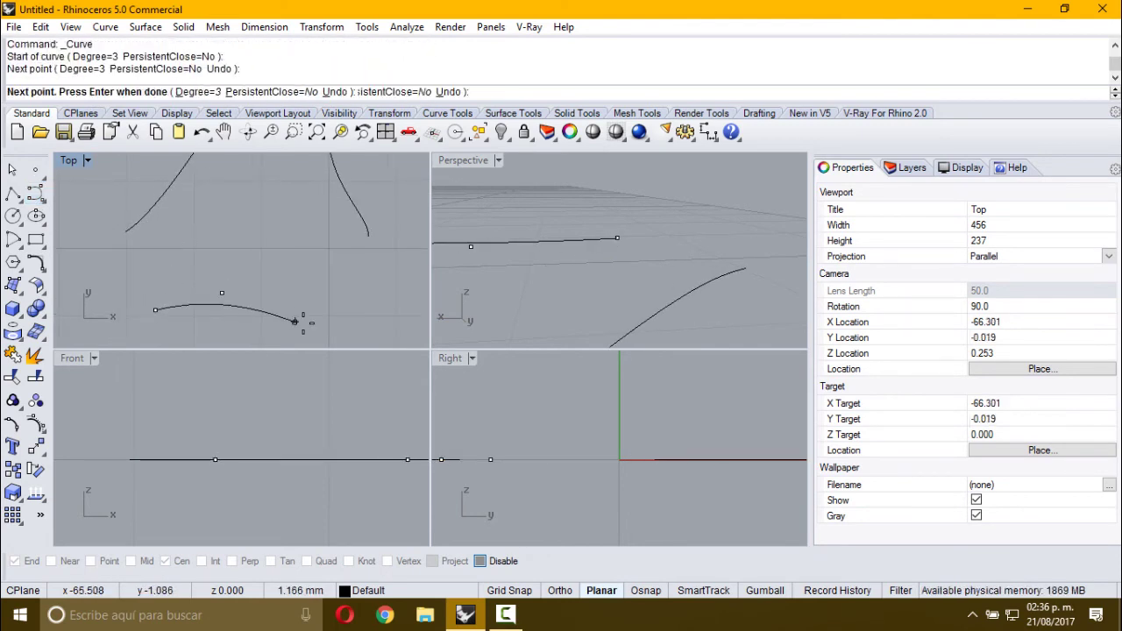
left_click(294, 320)
key("Return")
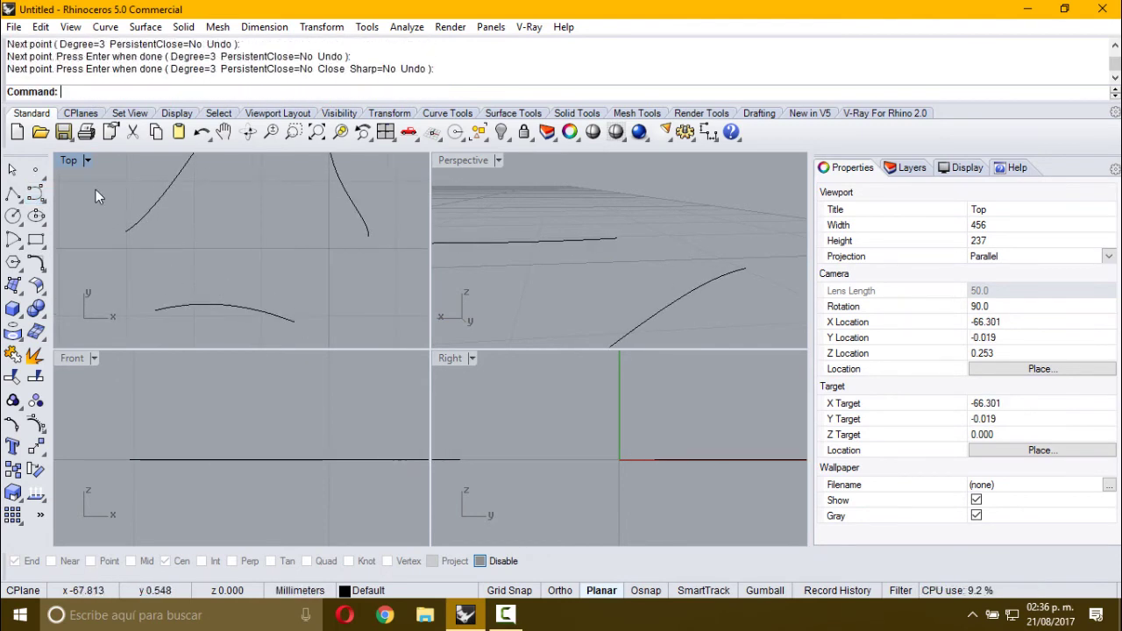
Draw a circle tangent to the left, right and lower curves in the Top view.
left_click(35, 218)
left_click(12, 216)
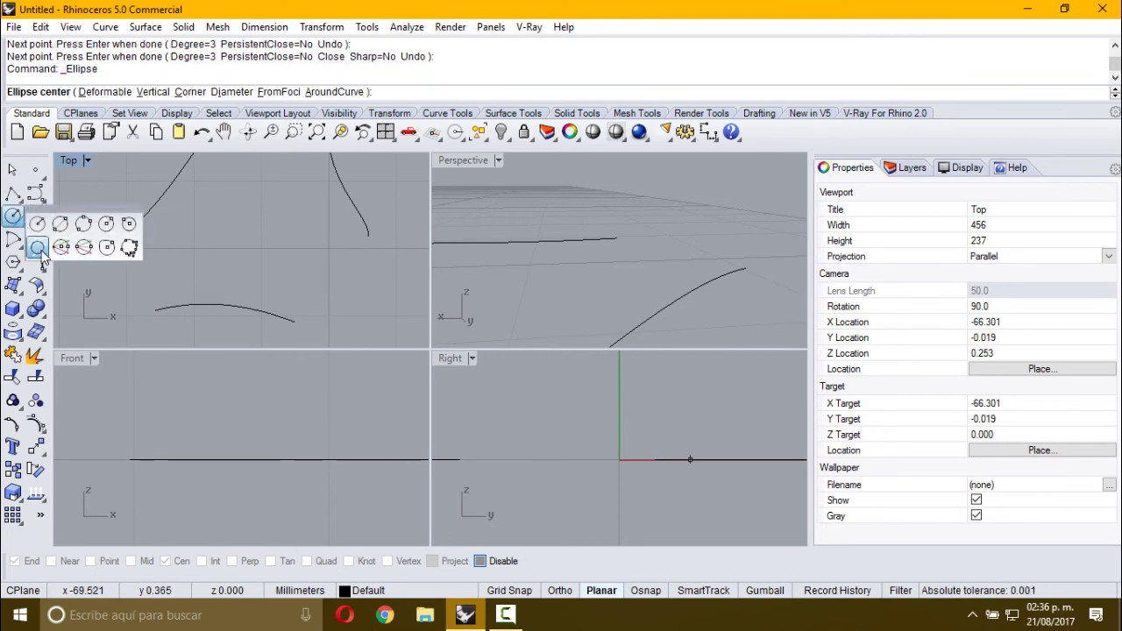
left_click(48, 247)
right_click_drag(191, 162, 180, 193)
left_click(179, 193)
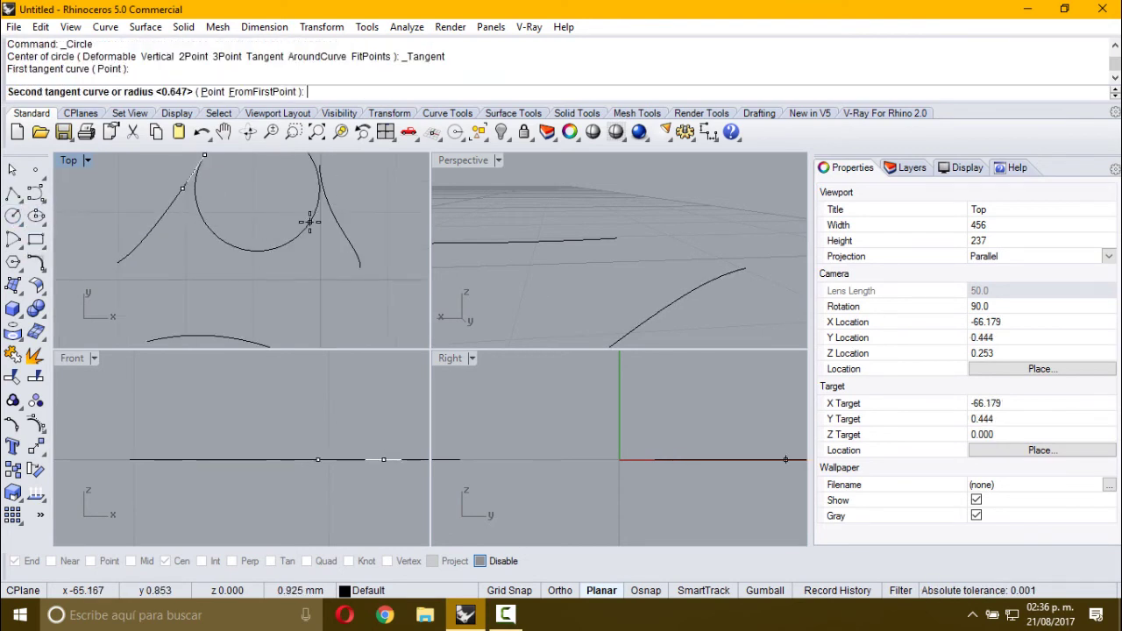
left_click(322, 217)
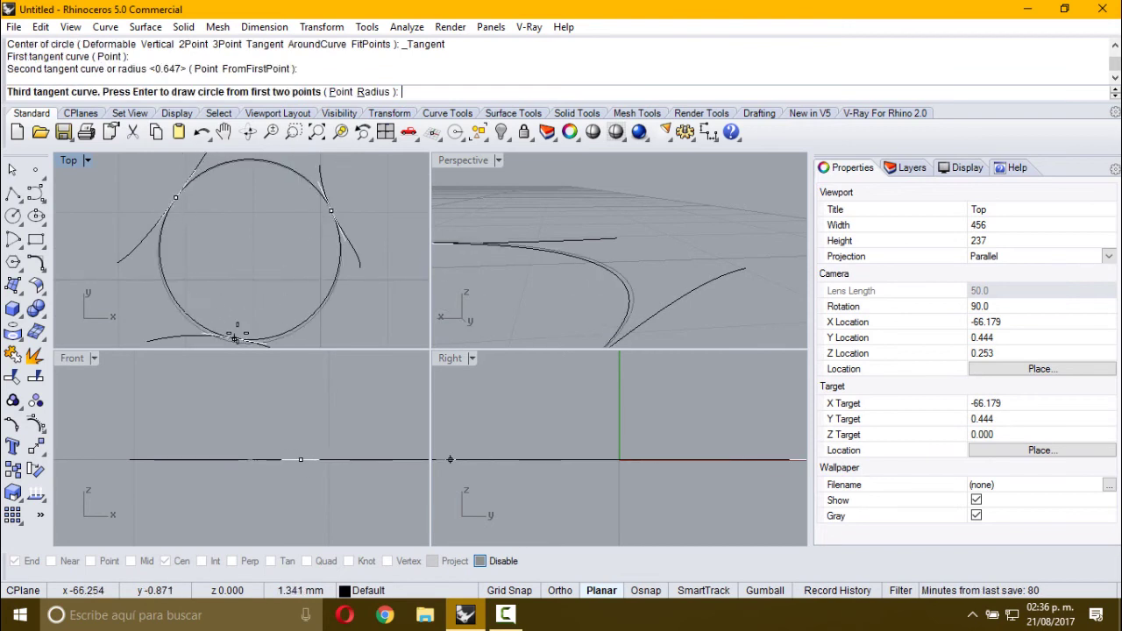
left_click(247, 333)
mouse_move(247, 309)
right_mouse_down()
mouse_move(249, 267)
mouse_move(242, 289)
right_mouse_up()
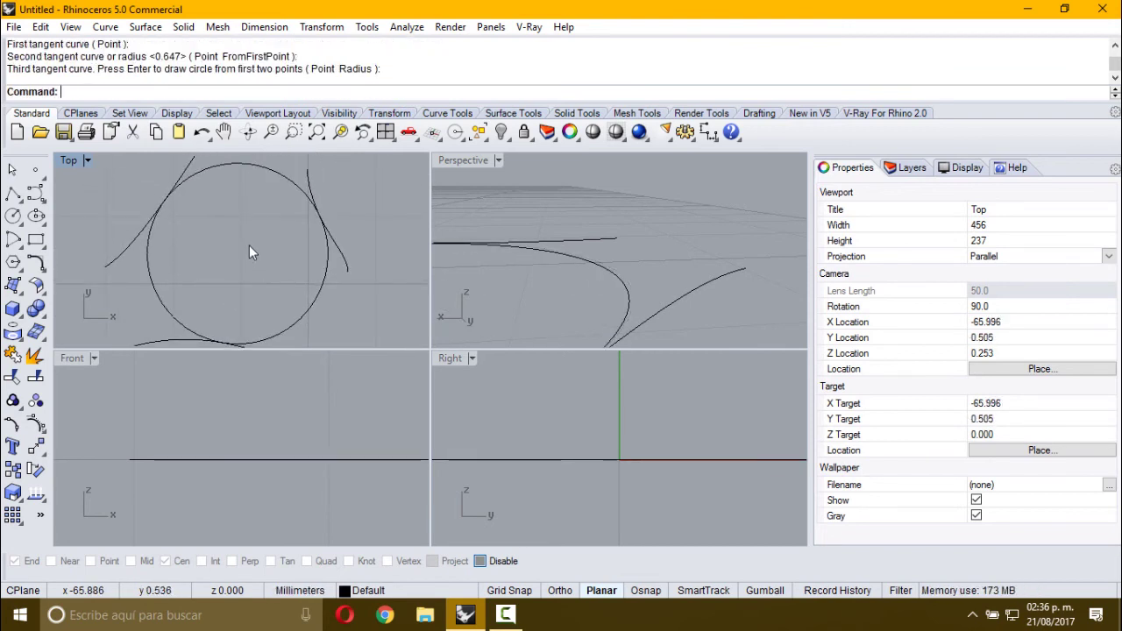
Delete the tangent circle and the three free-form curves.
scroll(266, 212, "up", 5)
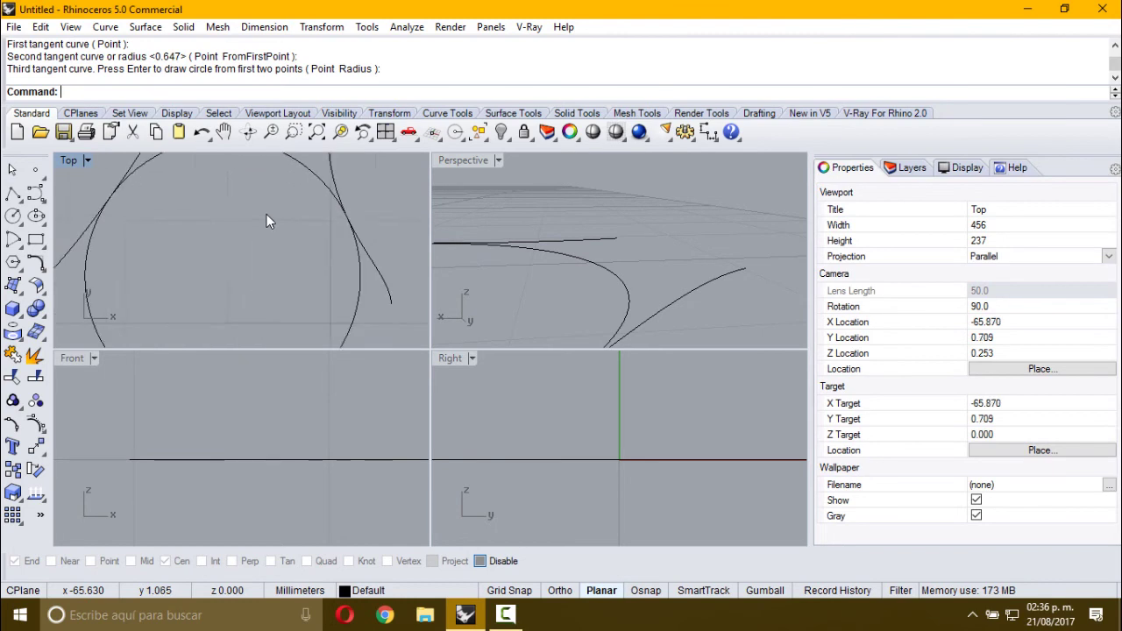
scroll(268, 225, "down", 2)
key("ctrl+a")
key("Delete")
Draw a vertical circle from a centre in the Top view using the Radius option, about 0.3 mm in radius, and delete it.
left_click(13, 216)
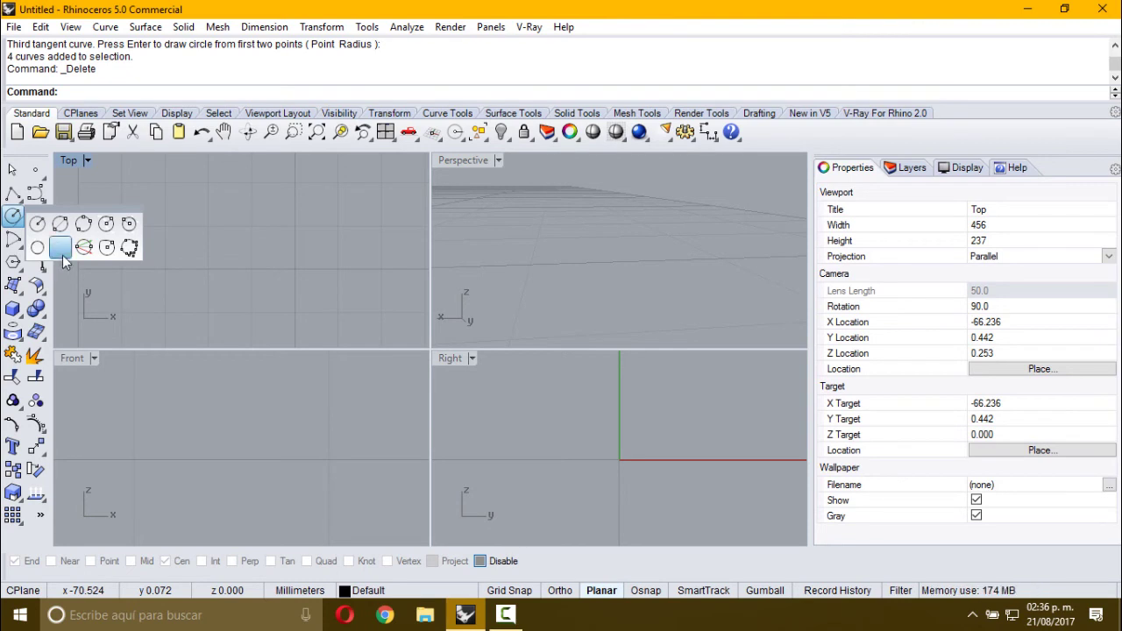
left_click(62, 251)
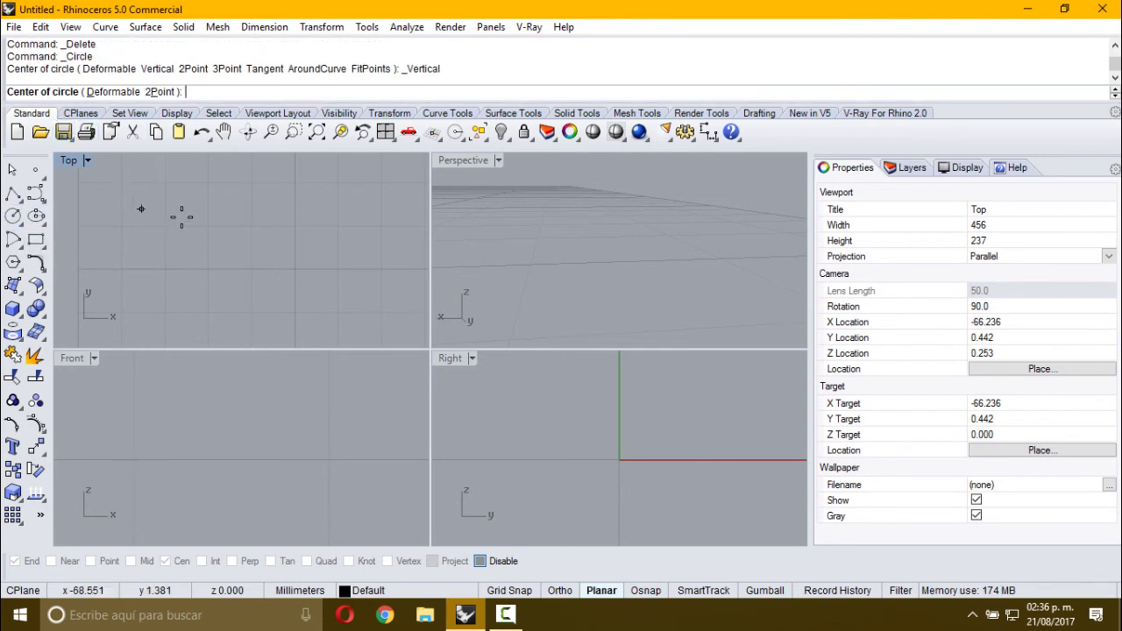
left_click(214, 208)
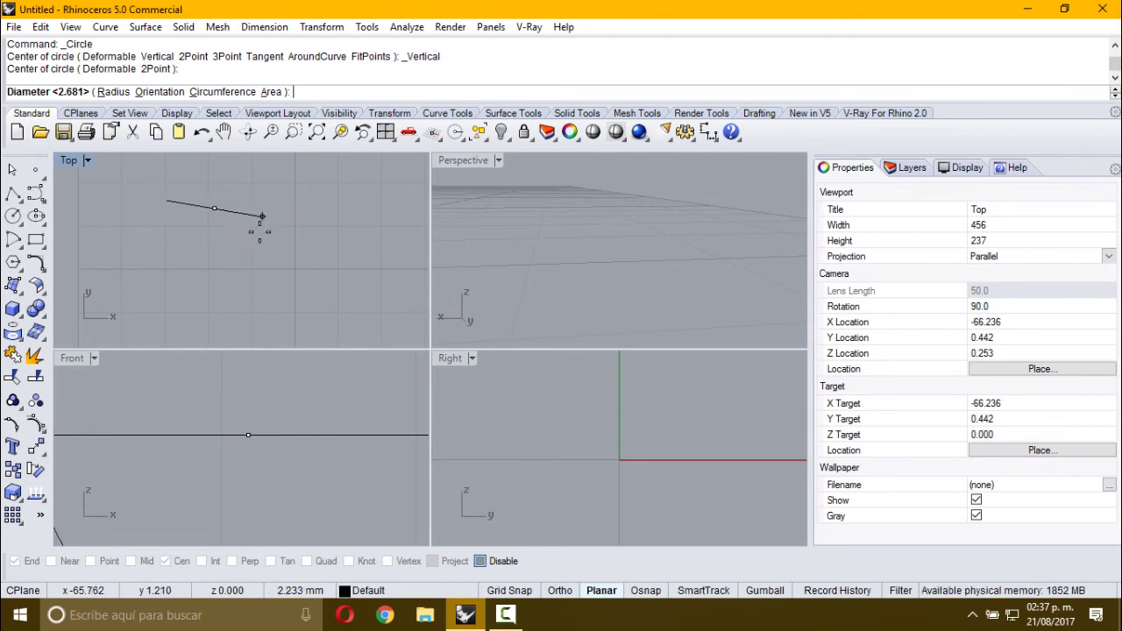
right_click(316, 131)
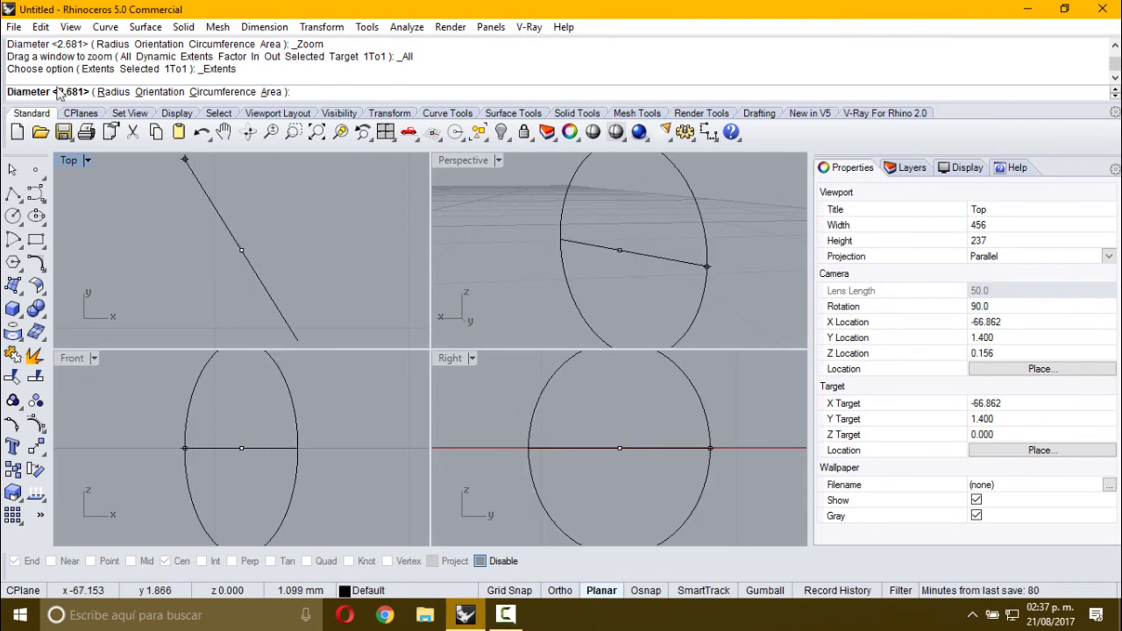
left_click(103, 92)
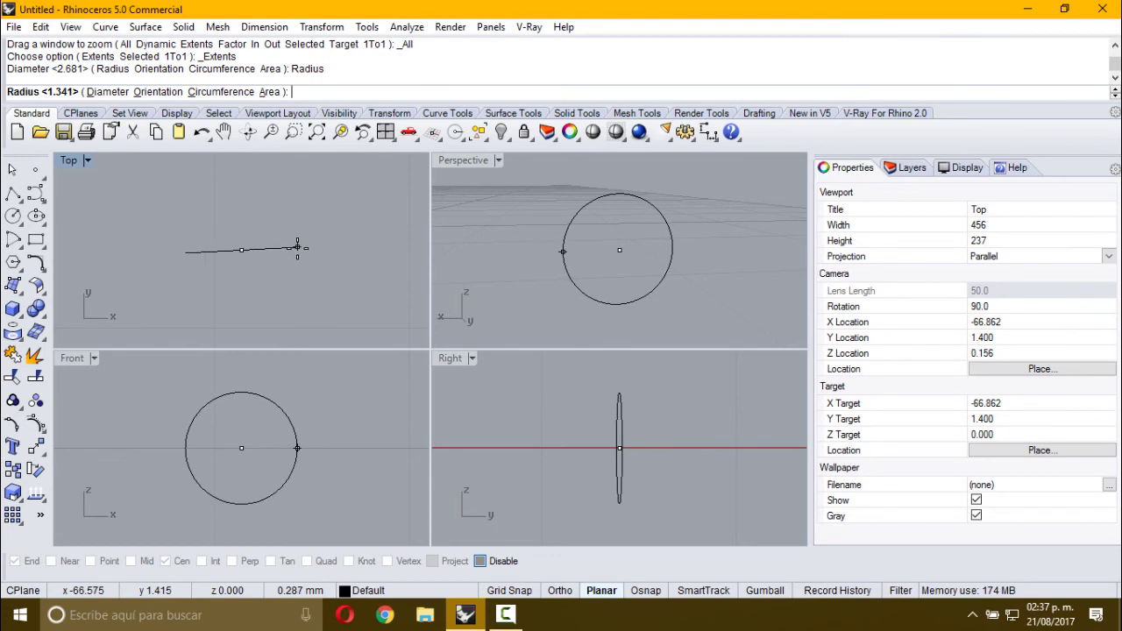
left_click(300, 256)
left_click(290, 261)
key("Delete")
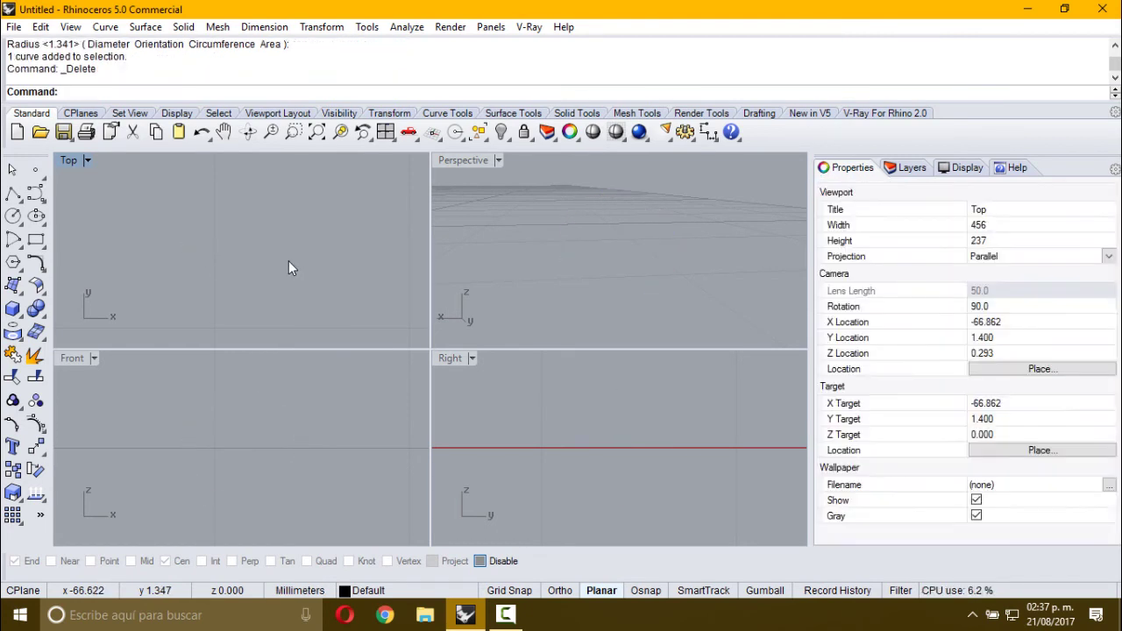
Draw a vertical circle from a centre and radius in the Front view, about 0.52 mm in radius.
key("Return")
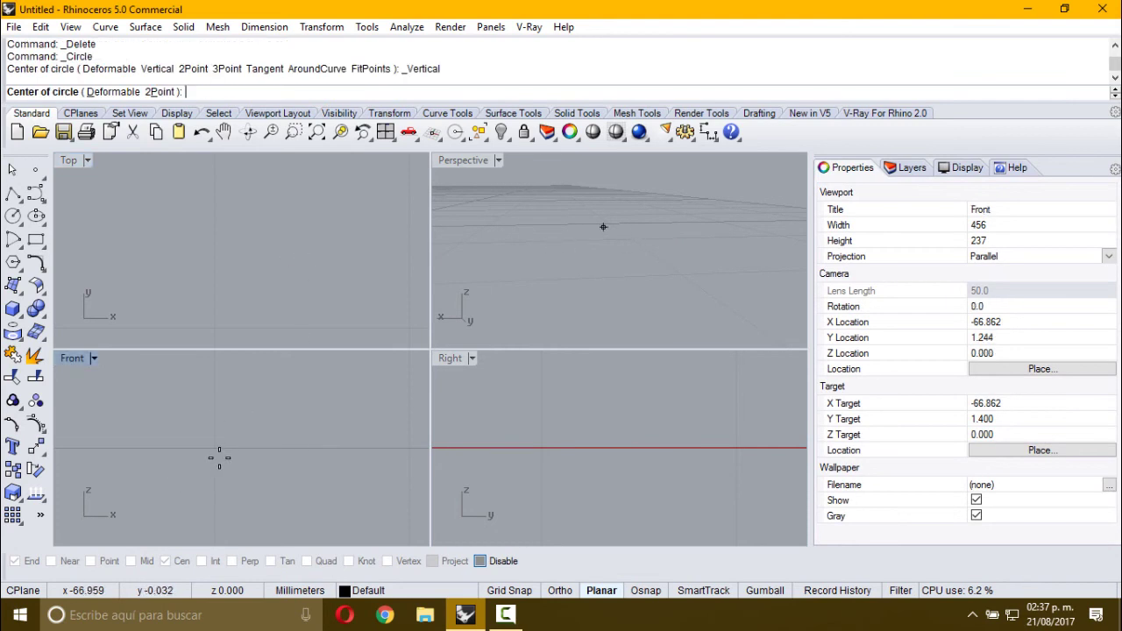
left_click(217, 459)
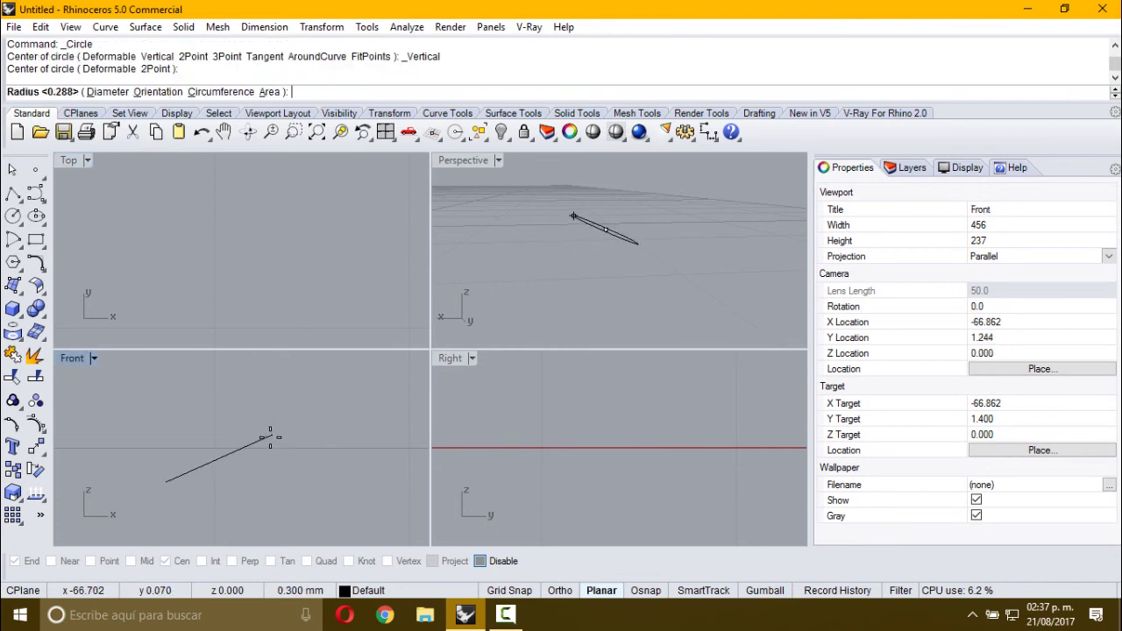
right_click(384, 135)
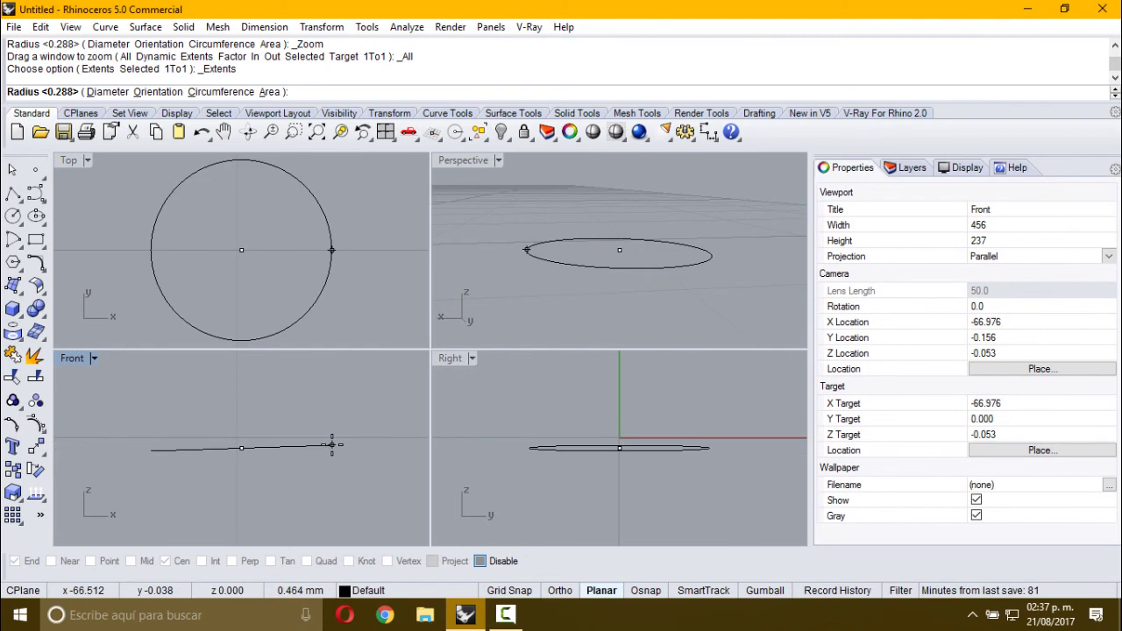
left_click(342, 447)
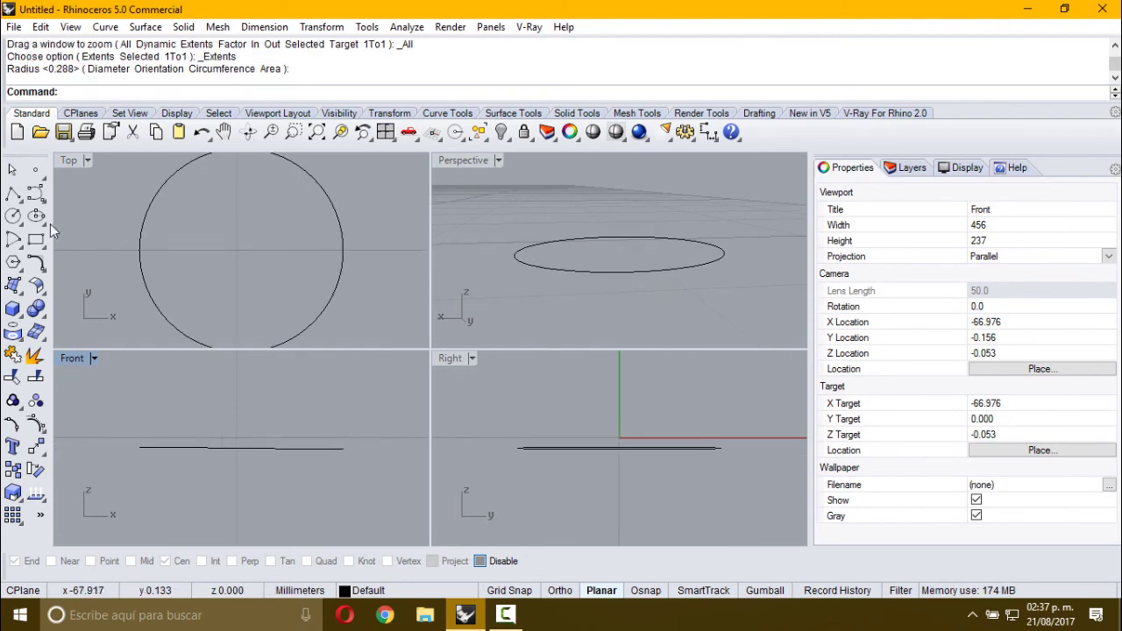
Draw a vertical circle from two diameter points in the Top view, and delete both circles.
left_click(21, 220)
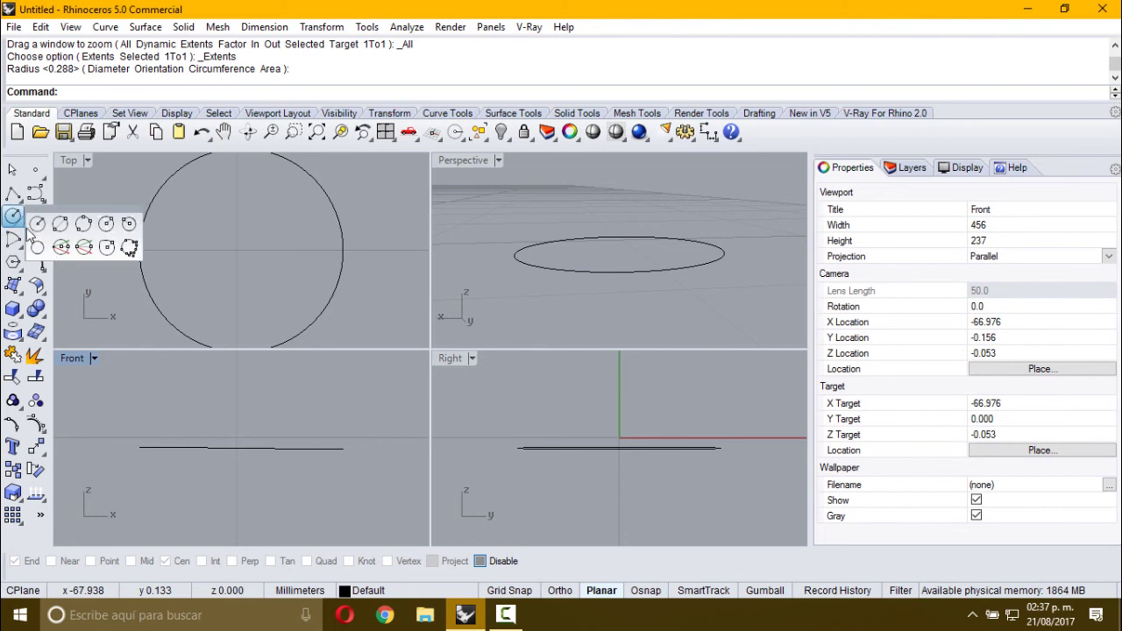
left_click(84, 247)
right_click_drag(263, 260, 31, 253)
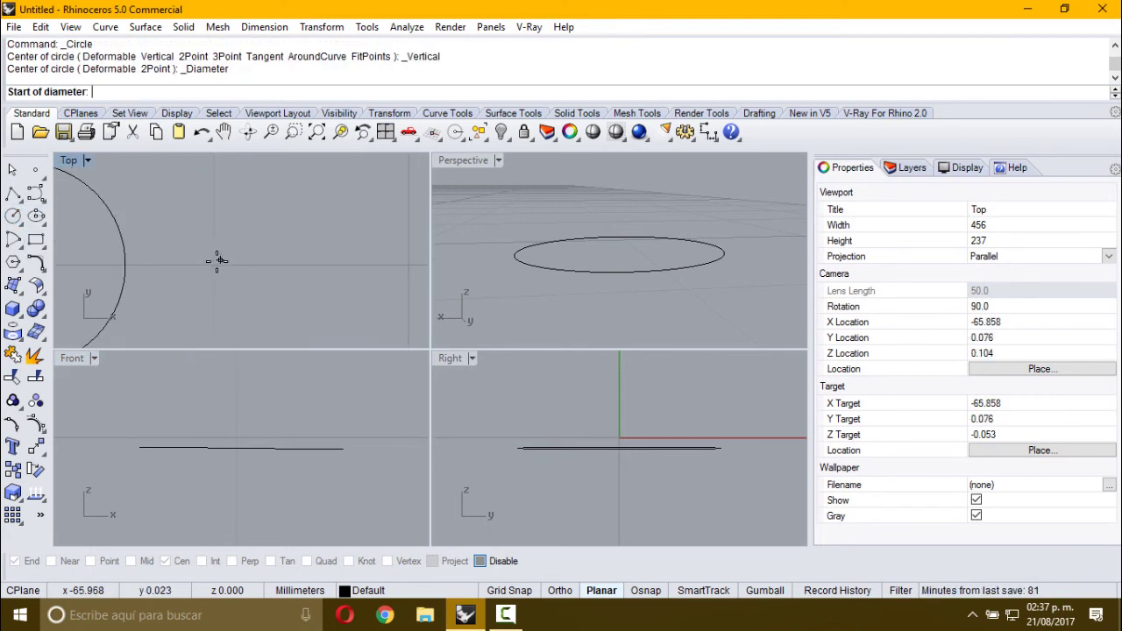
left_click(215, 261)
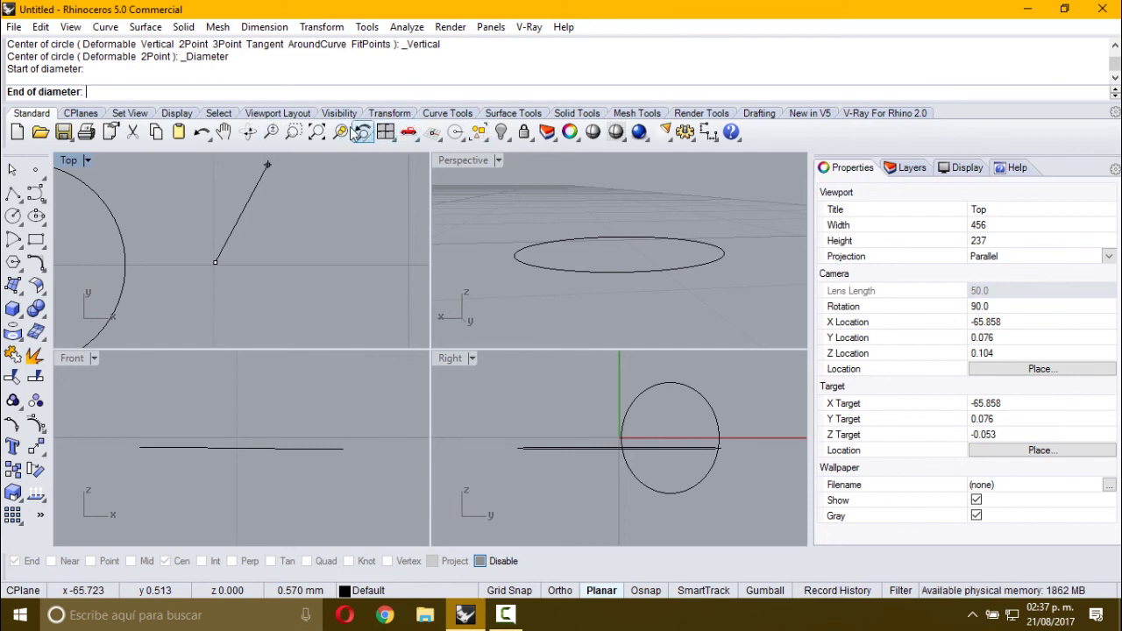
right_click(317, 131)
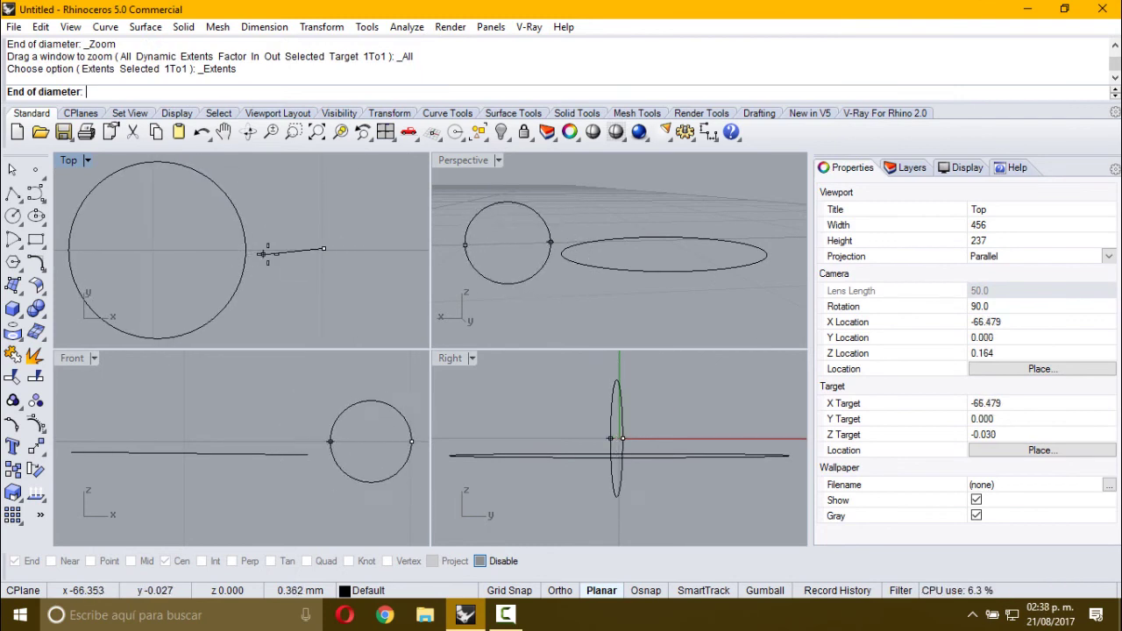
left_click(180, 253)
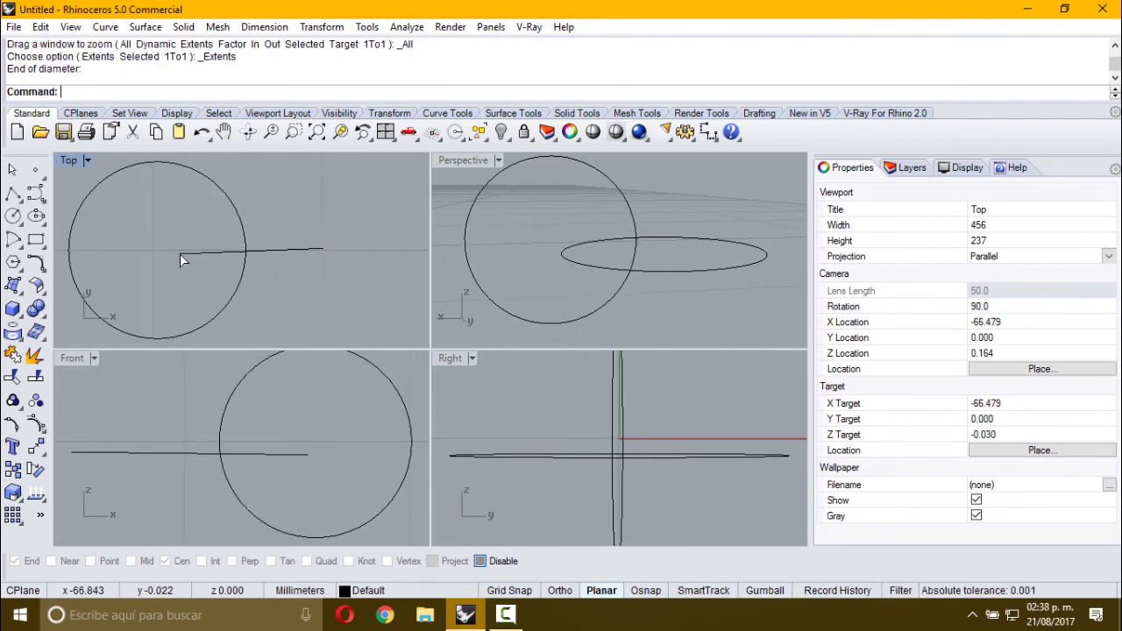
key("ctrl+a")
key("Delete")
Draw a deformable degree-3 circle with a point count of 20 in the Top view and select it.
left_click(14, 216)
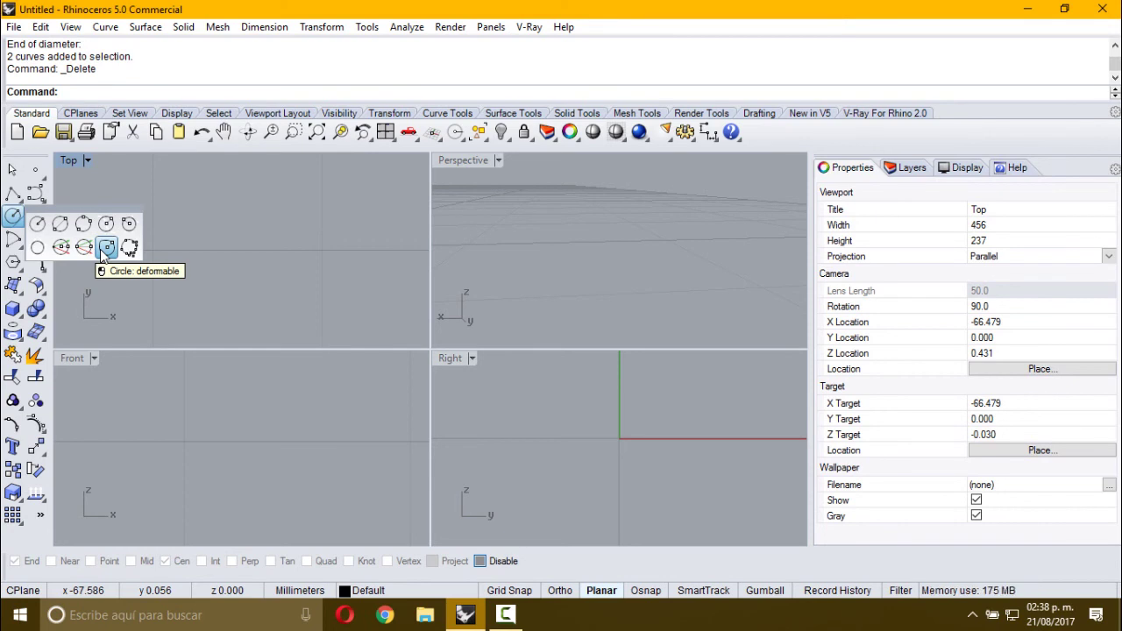
left_click(106, 249)
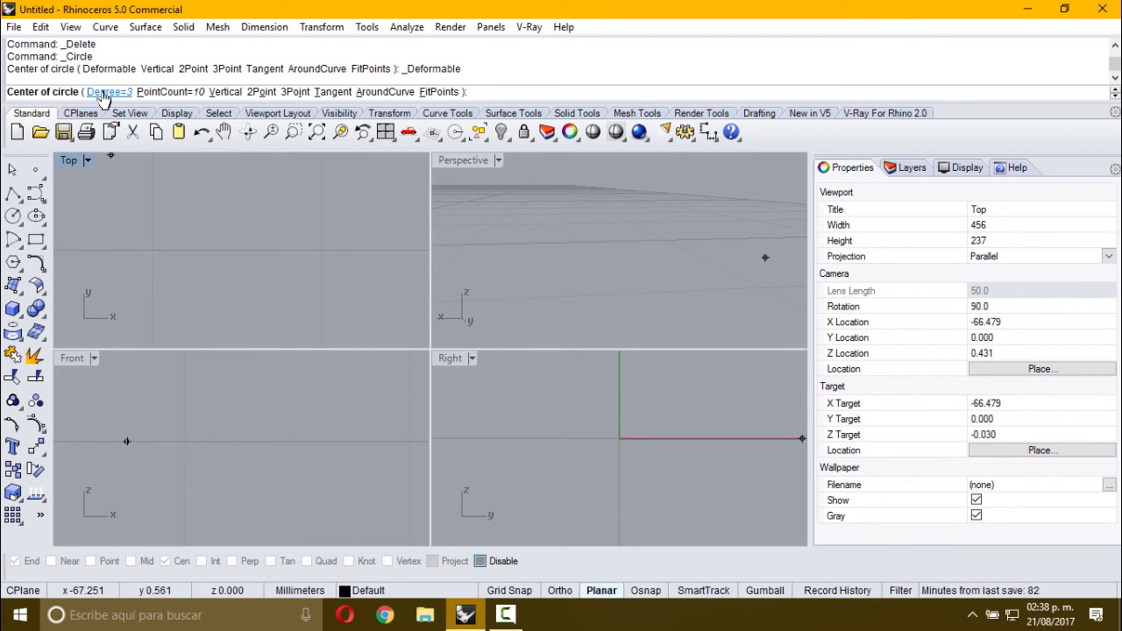
left_click(171, 92)
type("20")
key("Return")
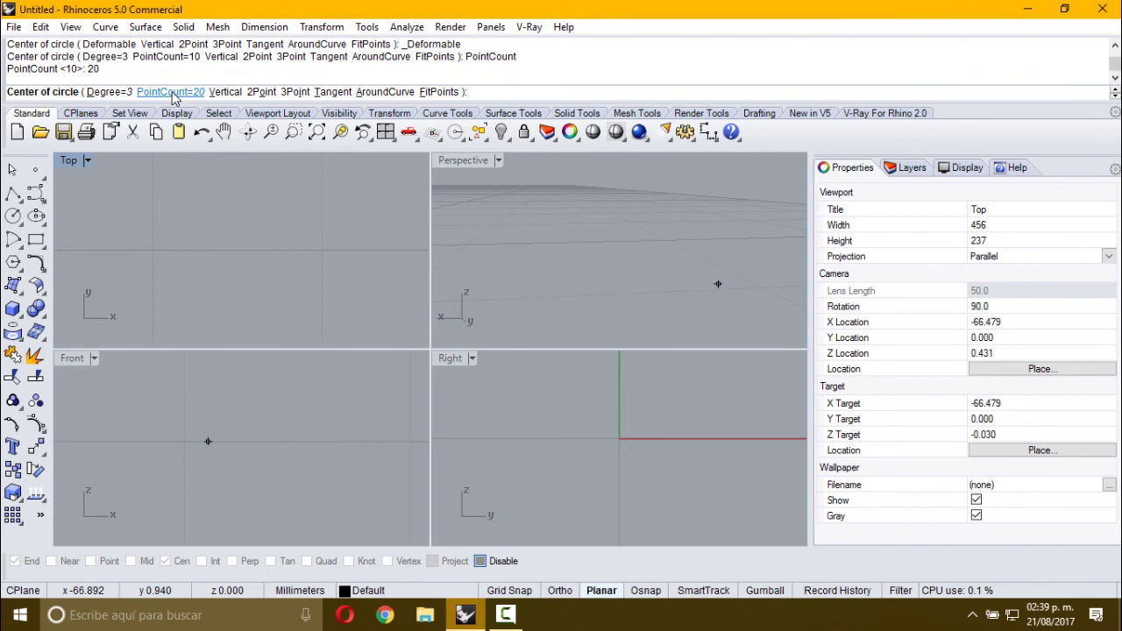
left_click(191, 250)
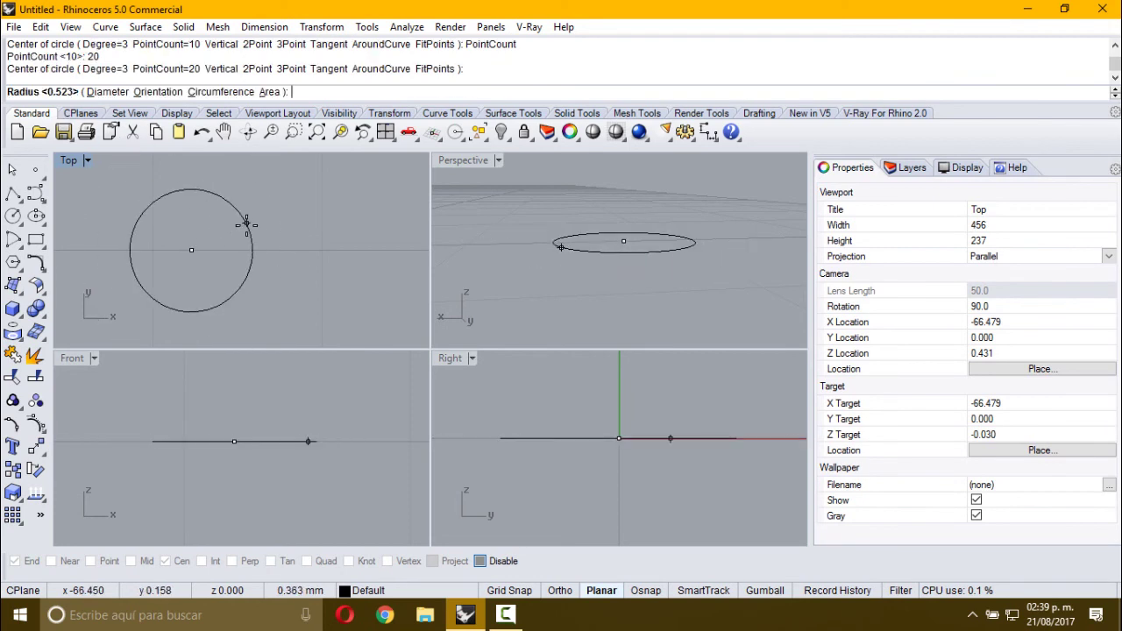
left_click(242, 249)
left_click(242, 248)
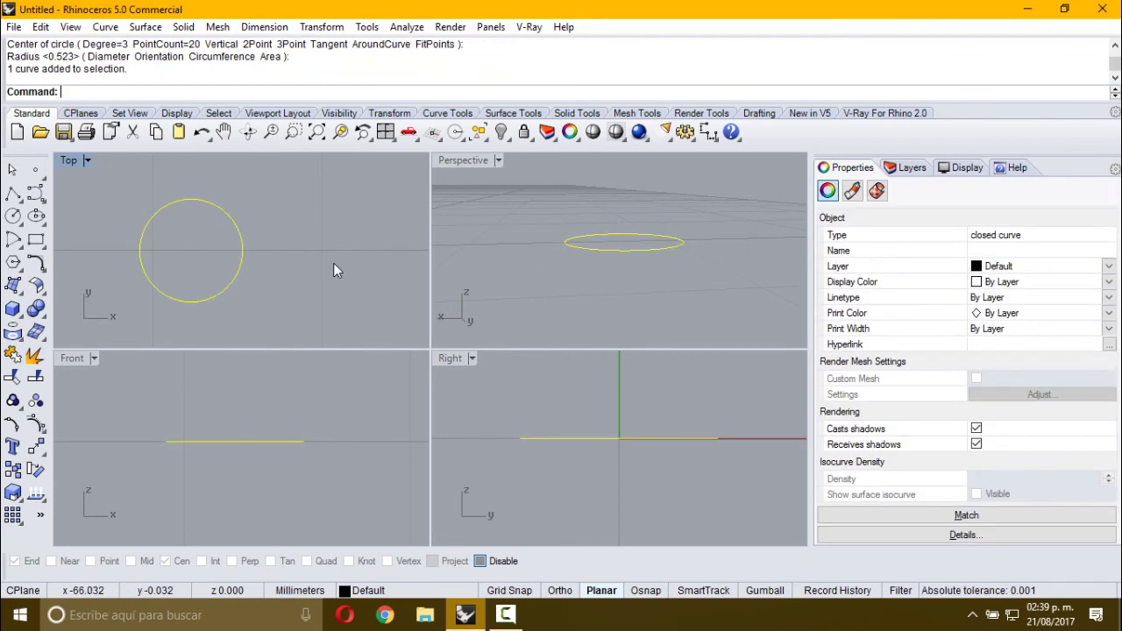
Turn on the circle's control points, pull its three uppermost points outward in the Top view, and undo the drag.
left_click(35, 423)
left_click_drag(183, 199, 182, 166)
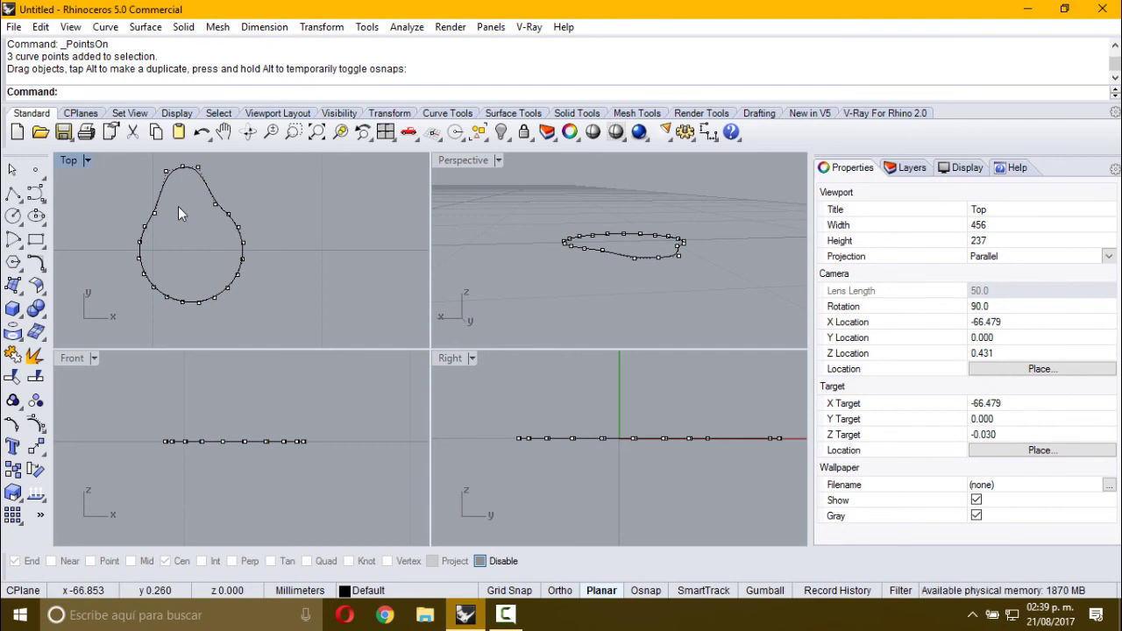
key("ctrl+z")
key("Escape")
key("Escape")
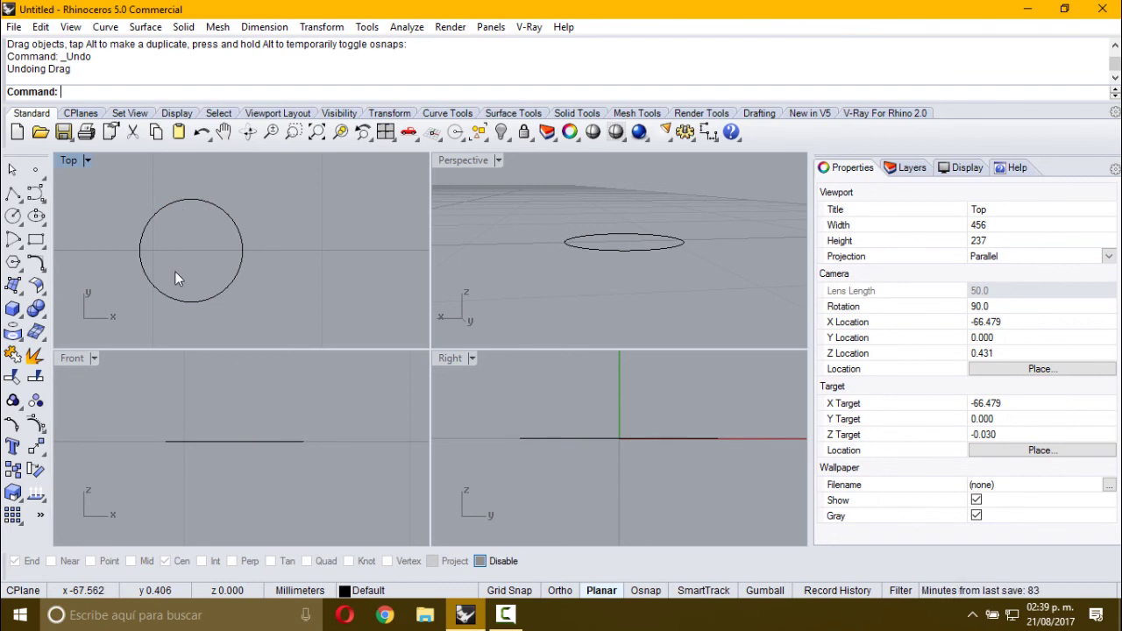
Delete the deformable circle.
left_click(236, 227)
key("Delete")
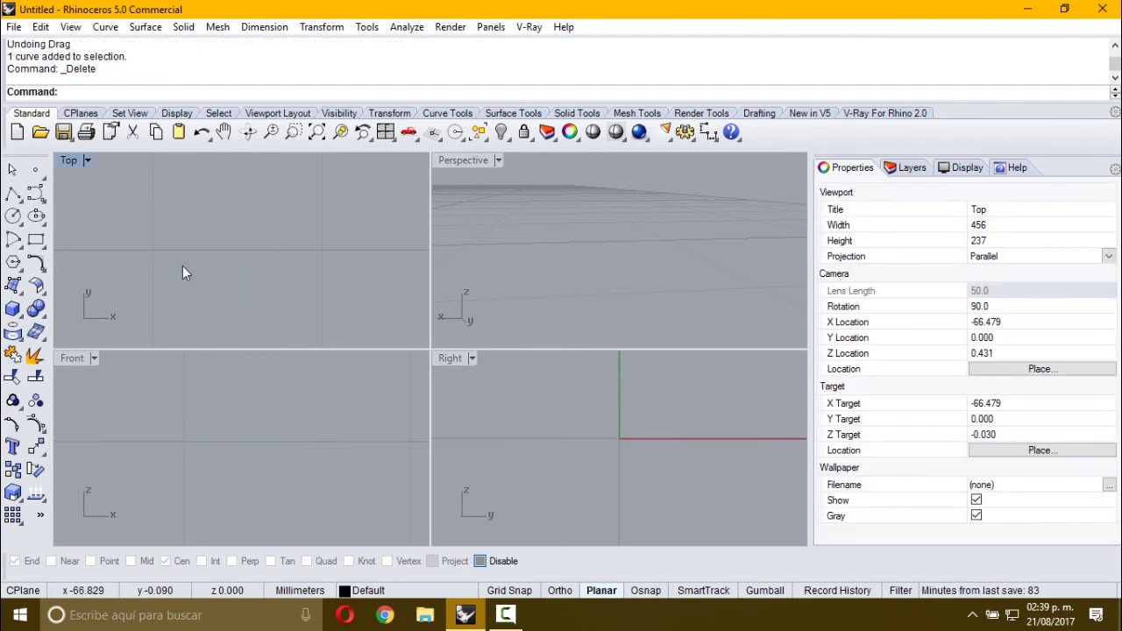
Place ten single points in a rough, irregular ring in the maximized Top view.
left_click(35, 171)
double_click(72, 161)
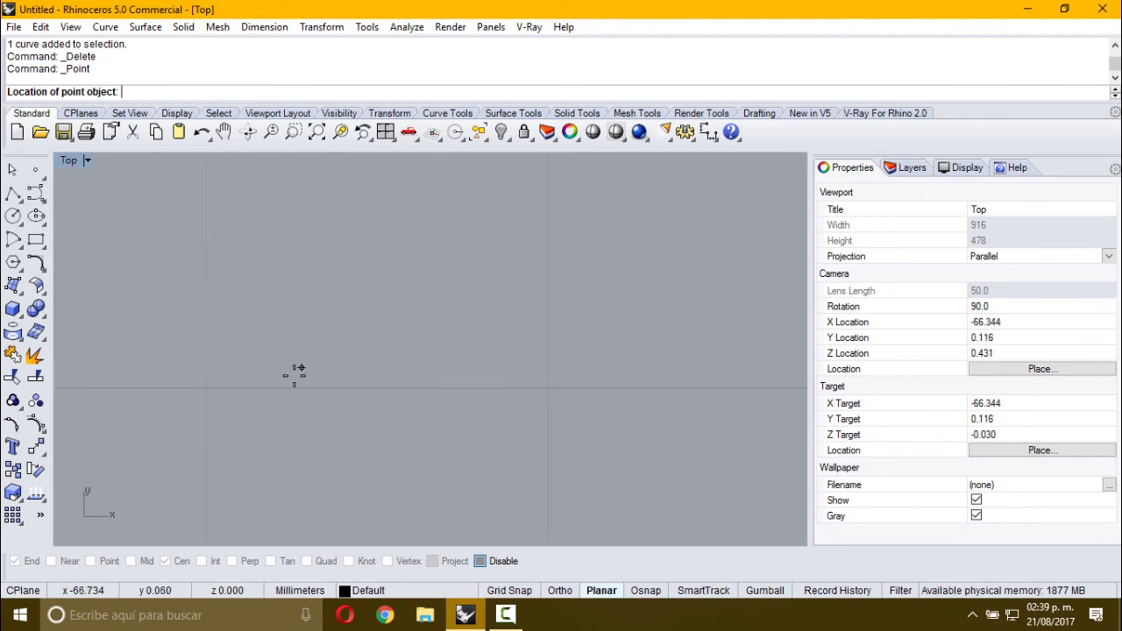
left_click(285, 443)
right_click(263, 395)
left_click(261, 379)
right_click(265, 332)
left_click(282, 284)
right_click(361, 242)
left_click(382, 240)
right_click(445, 234)
left_click(493, 248)
right_click(524, 279)
left_click(547, 311)
right_click(580, 364)
left_click(571, 401)
right_click_drag(570, 401, 579, 349)
right_click(531, 411)
left_click(533, 406)
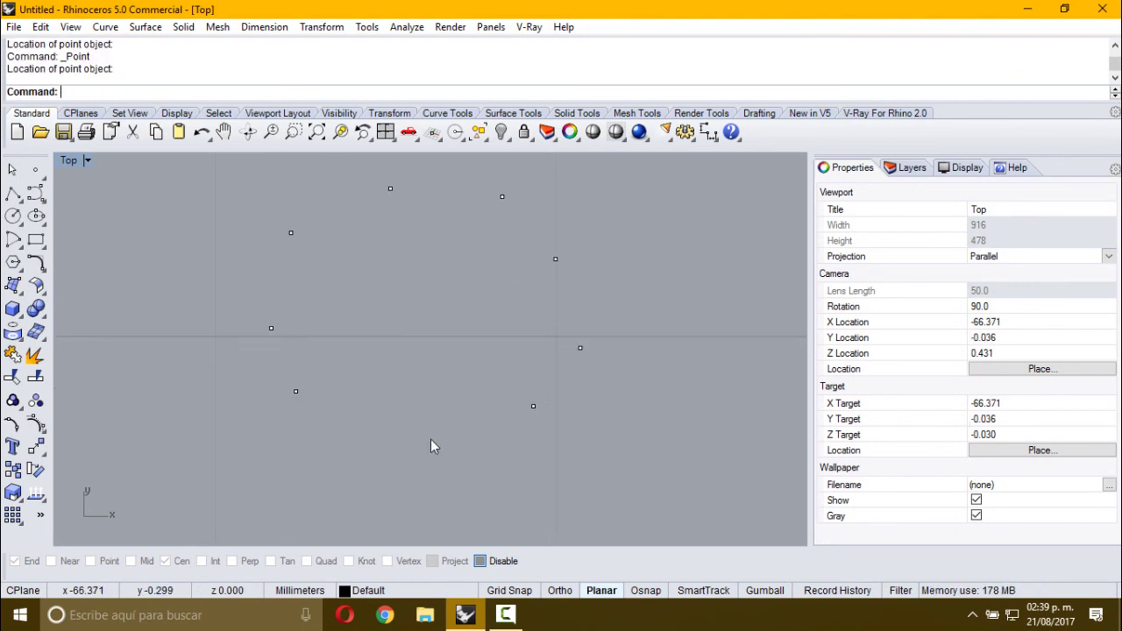
right_click(438, 434)
left_click(459, 435)
right_click_drag(363, 440, 322, 460)
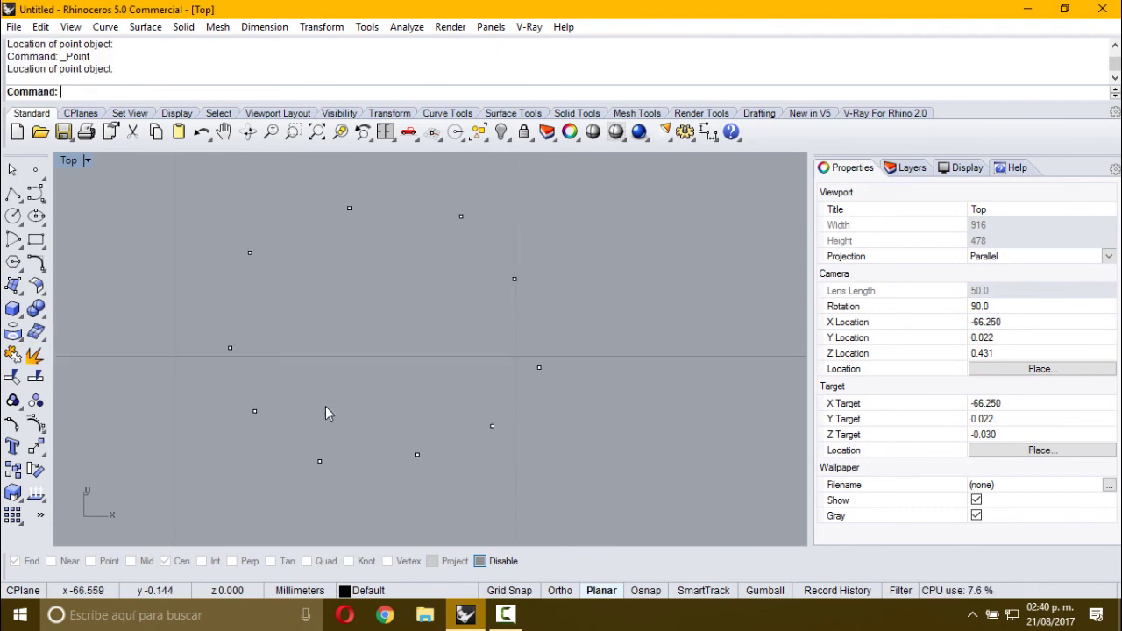
Fit a circle to the ten ring points with the FitPoints option.
right_click_drag(325, 347, 307, 328)
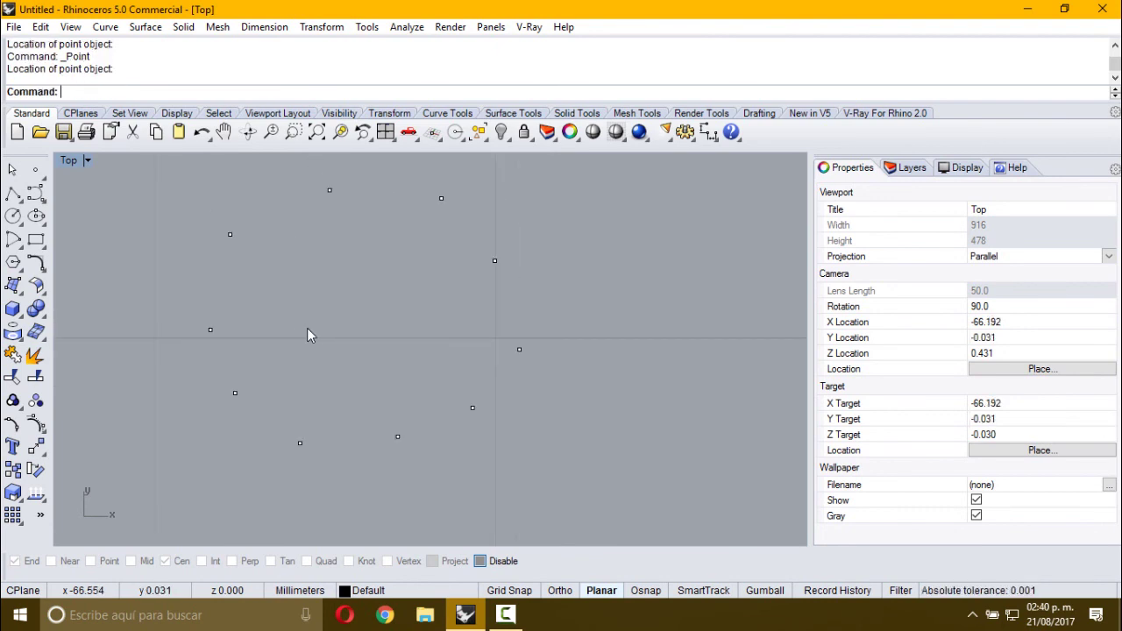
left_click_drag(170, 184, 638, 561)
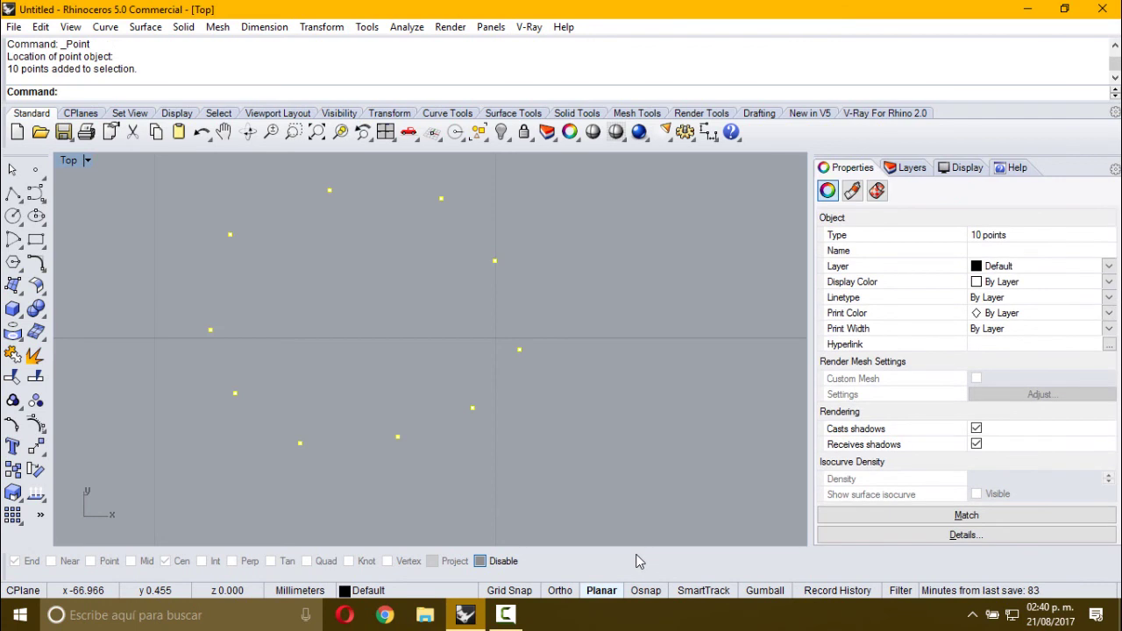
left_click(413, 416)
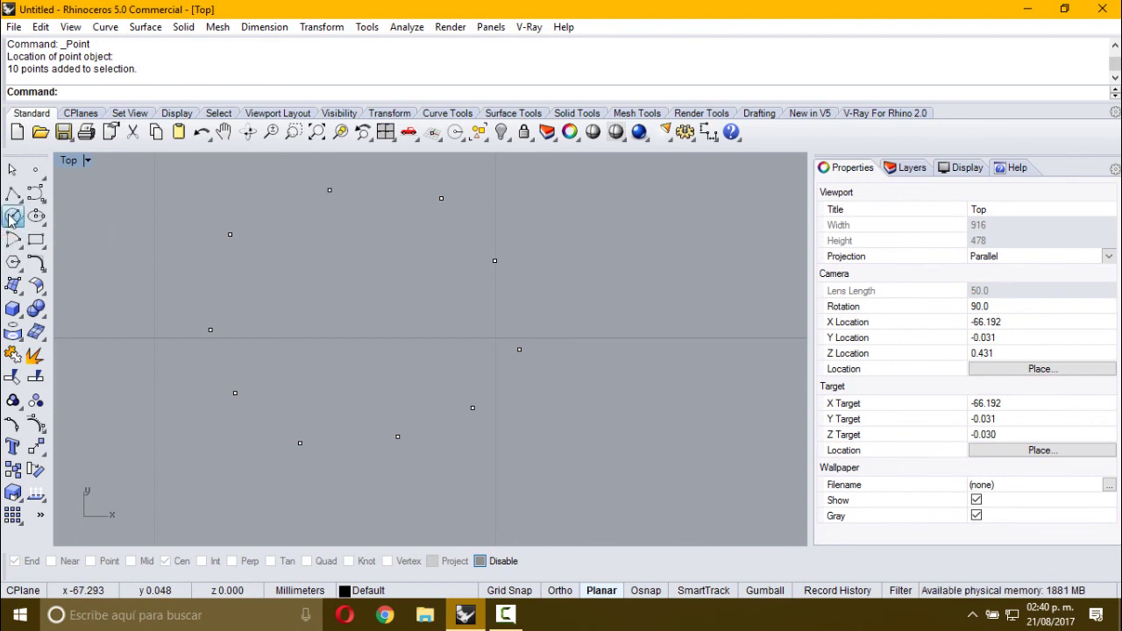
left_click(13, 217)
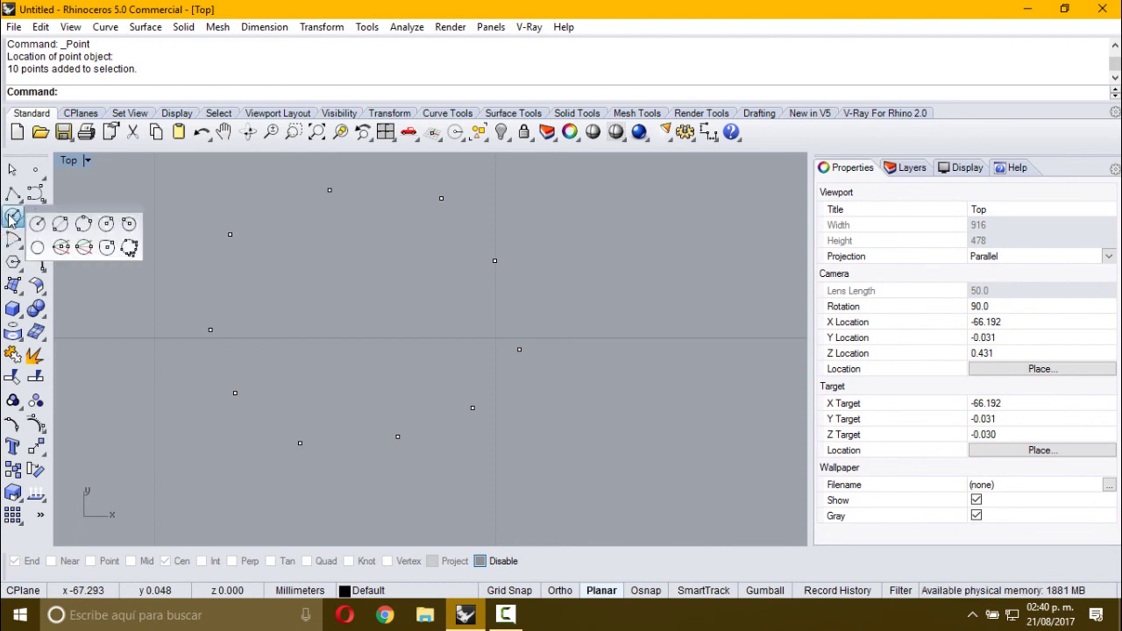
left_click(129, 249)
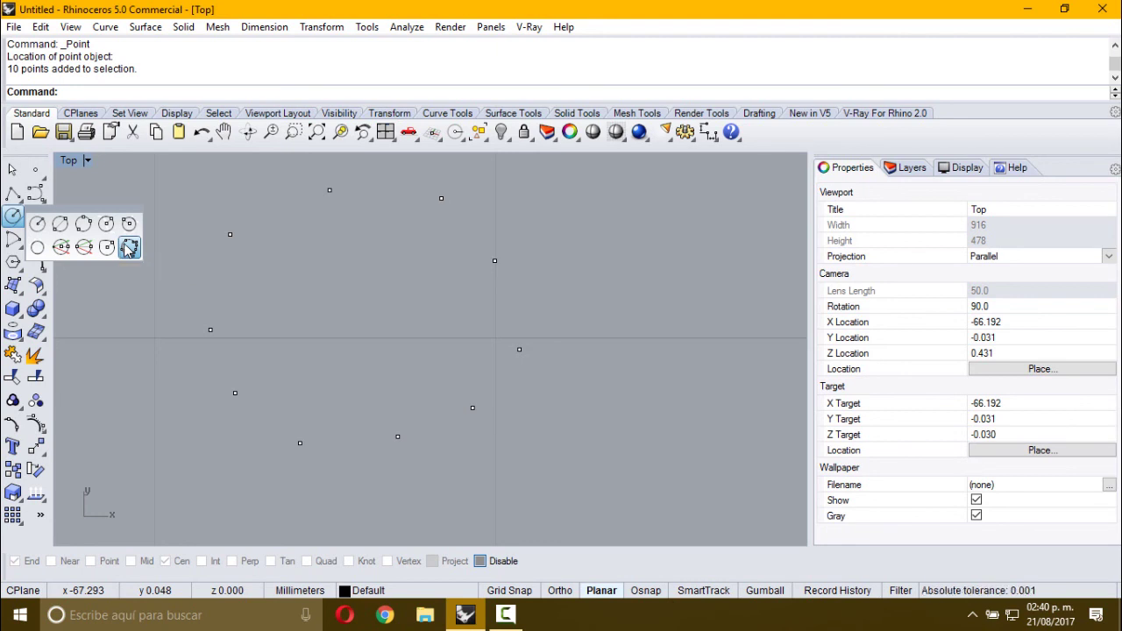
left_click_drag(138, 172, 568, 476)
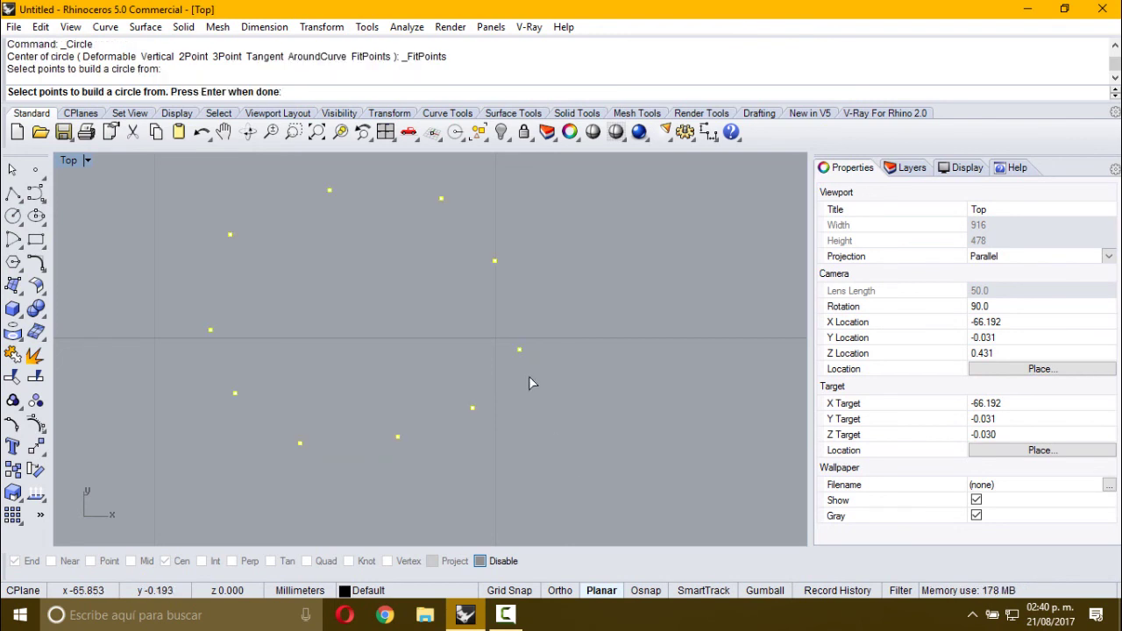
key("Return")
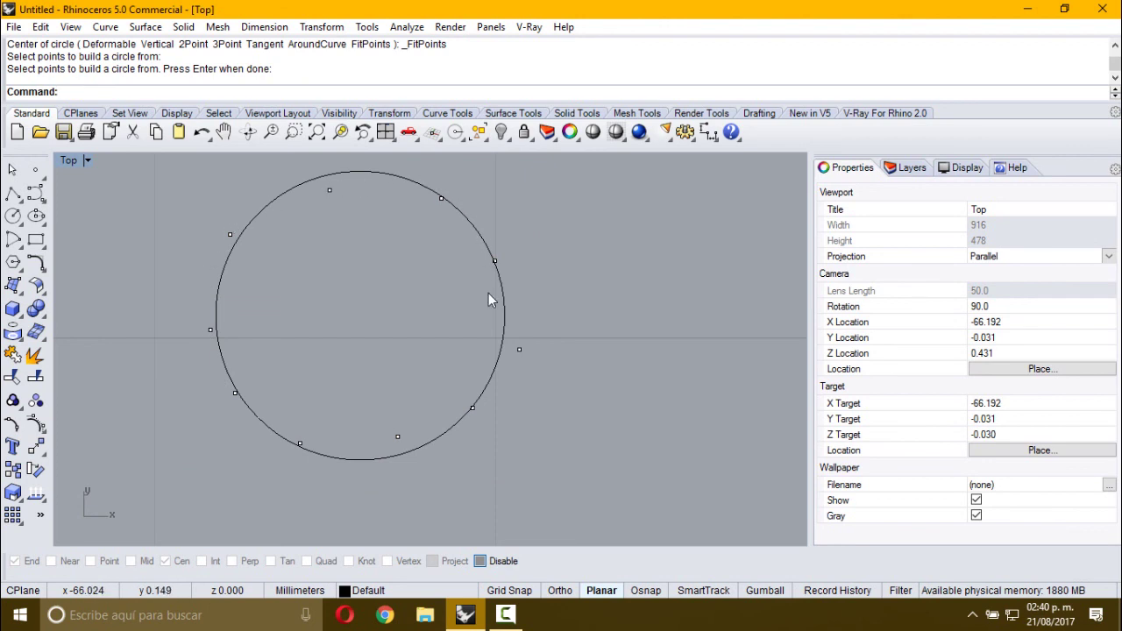
Place a compact cluster of 22 single points to the right of the fitted circle.
right_click_drag(494, 297, 433, 312)
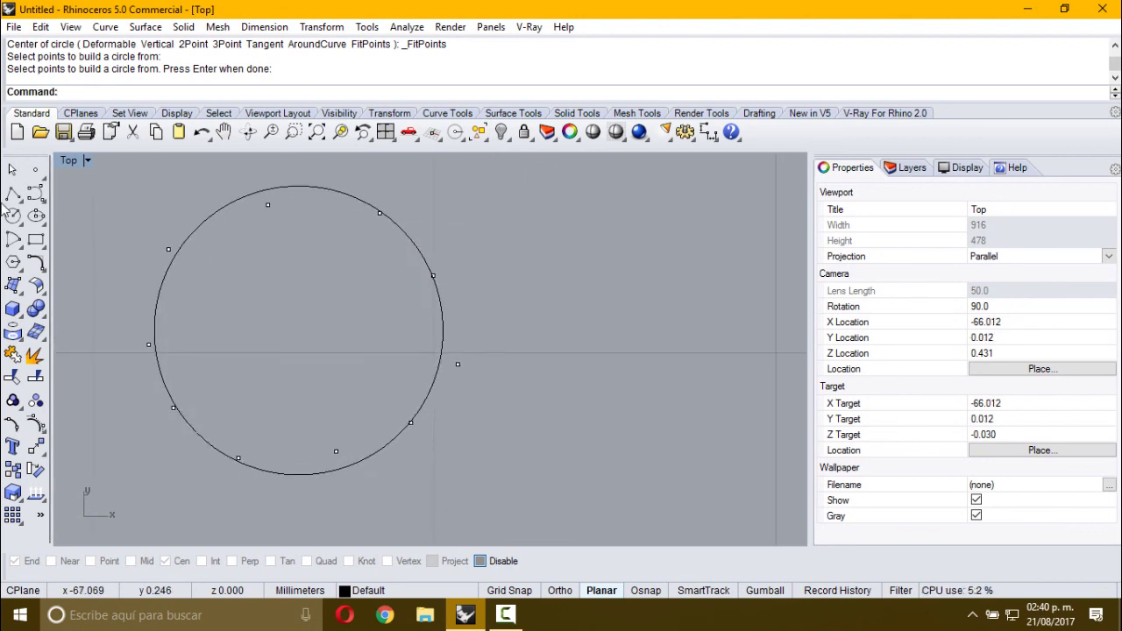
left_click(35, 169)
left_click(582, 216)
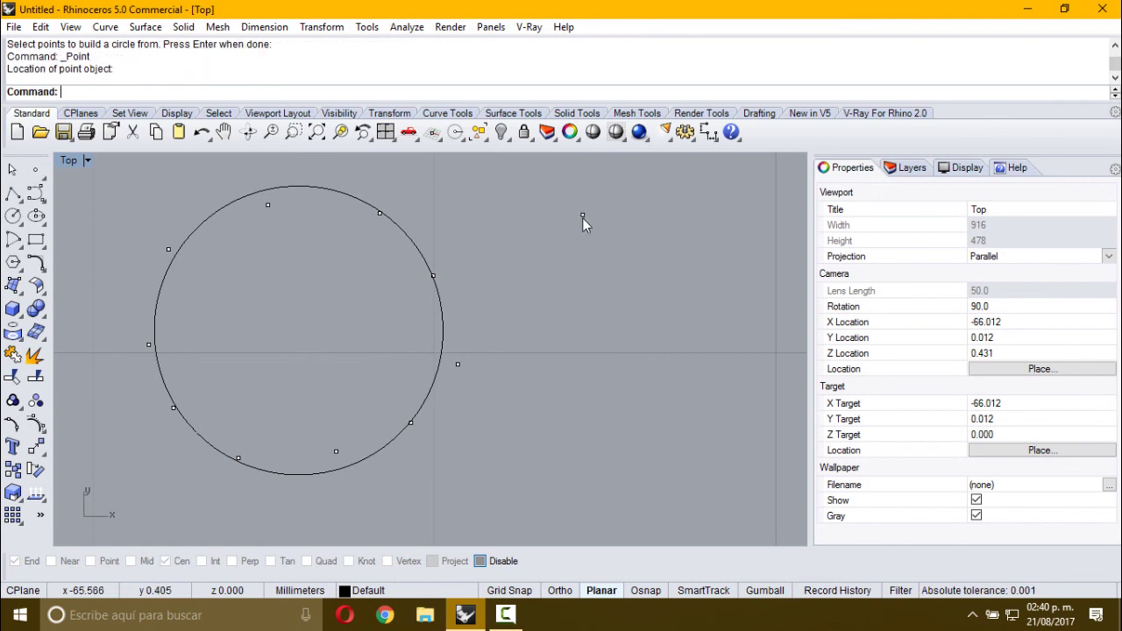
key("Return")
left_click(572, 248)
key("Return")
left_click(614, 280)
key("Return")
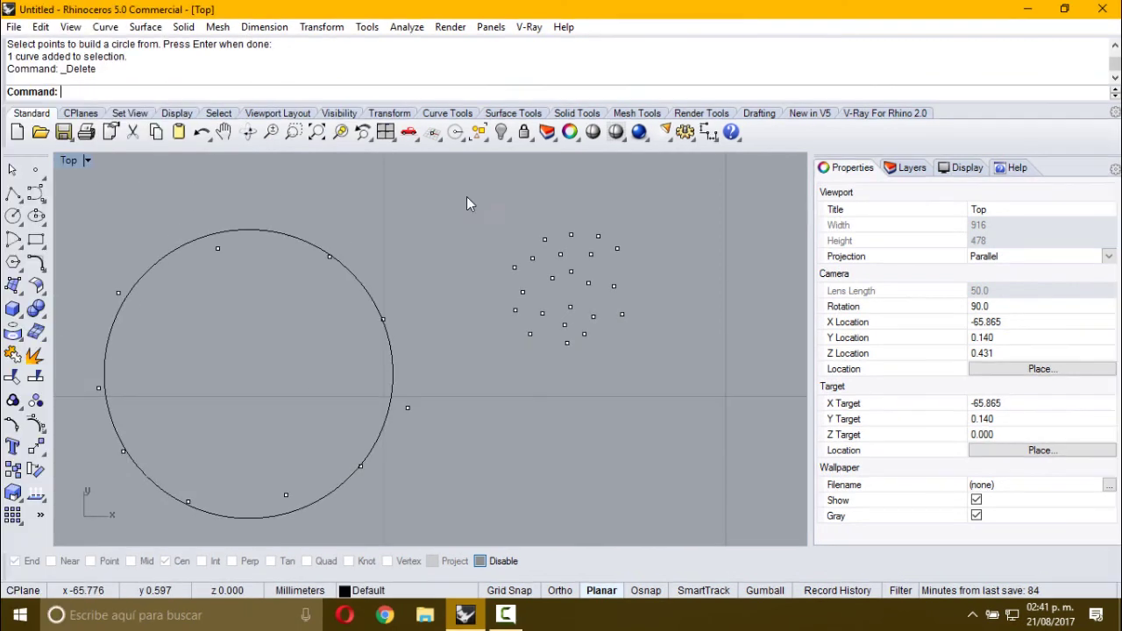
Fit a second circle to the 22 clustered points with the FitPoints option, and select it.
left_click_drag(466, 197, 648, 388)
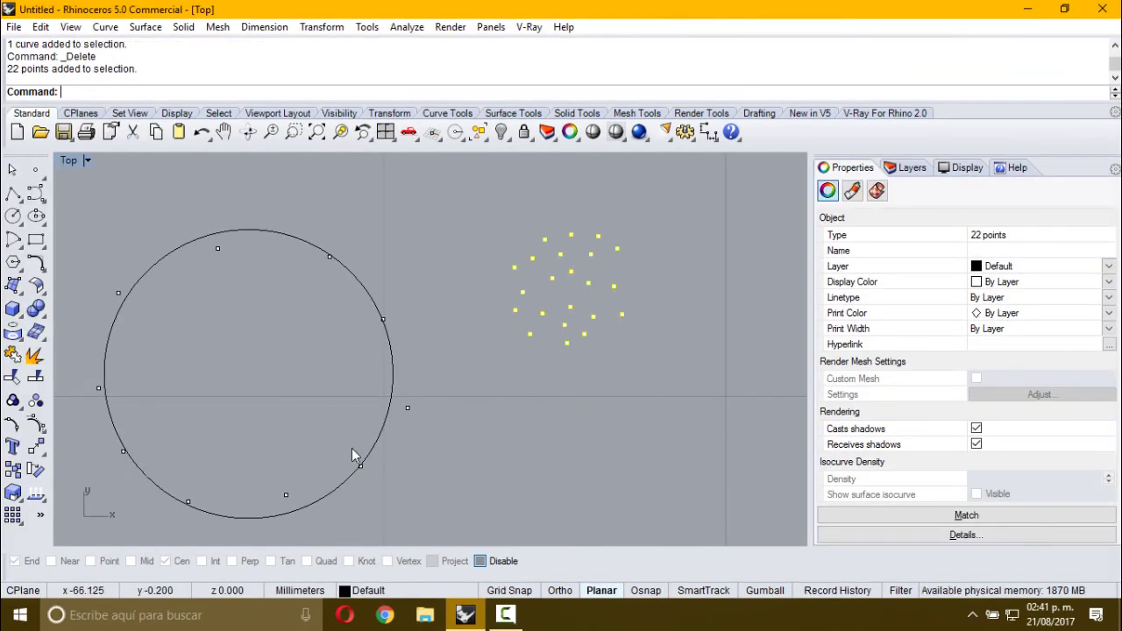
left_click(18, 218)
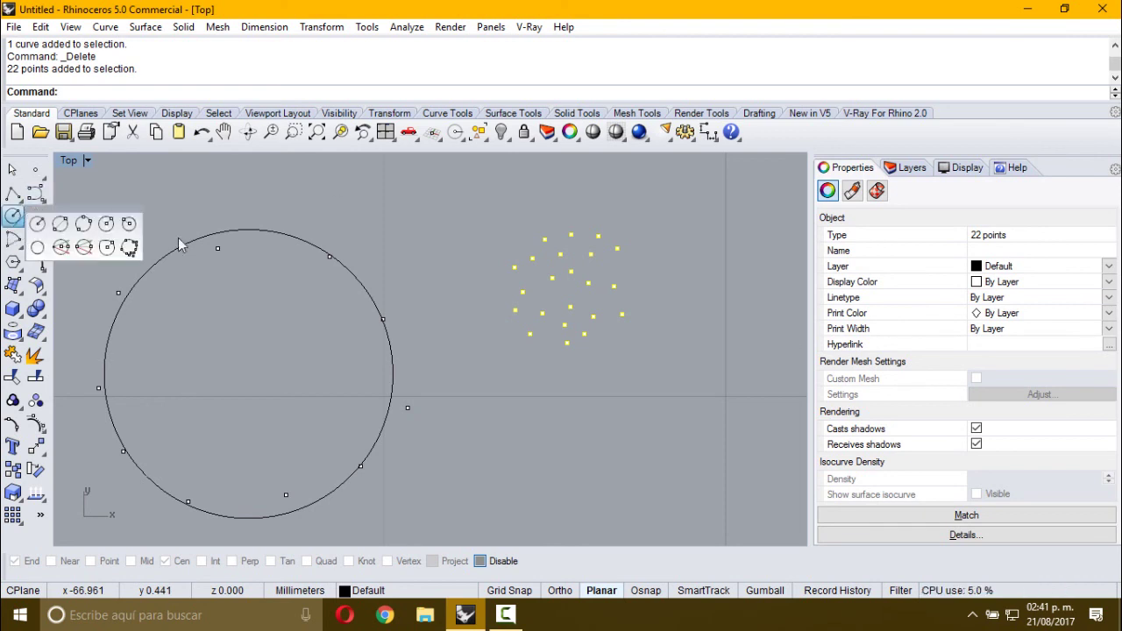
left_click(130, 248)
right_click_drag(596, 302, 498, 305)
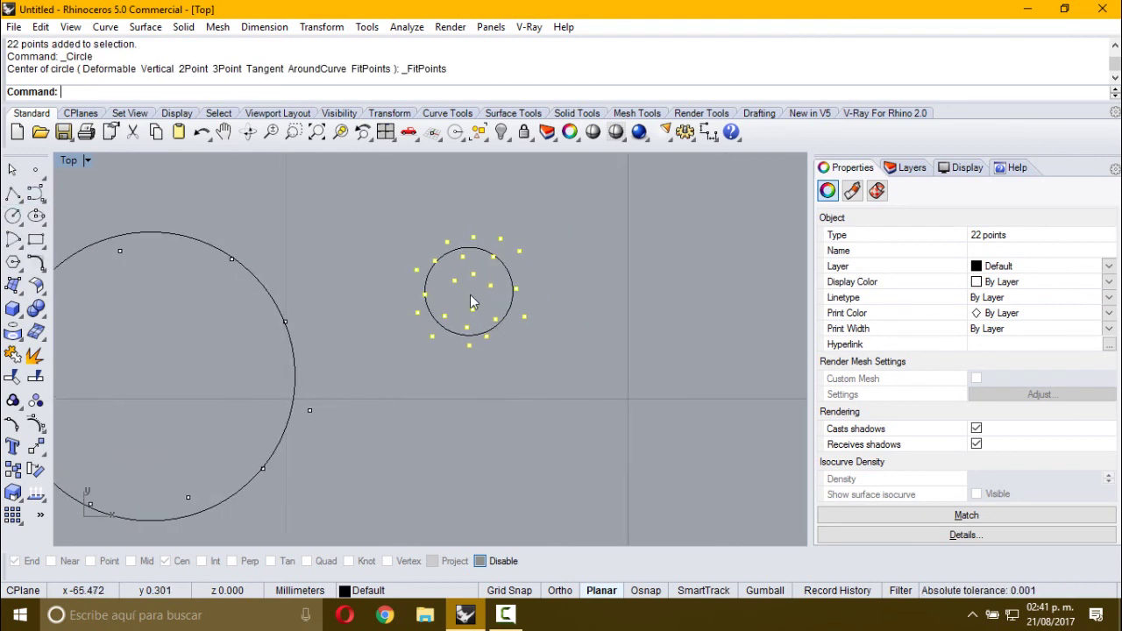
left_click(509, 270)
right_click_drag(468, 333, 544, 312)
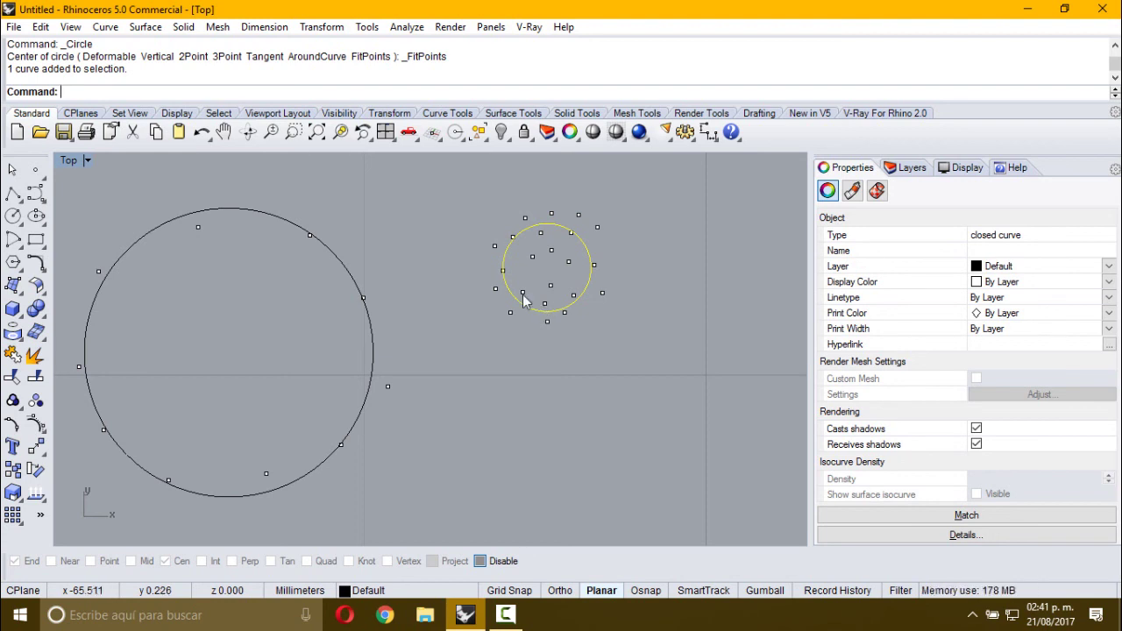
left_click(13, 193)
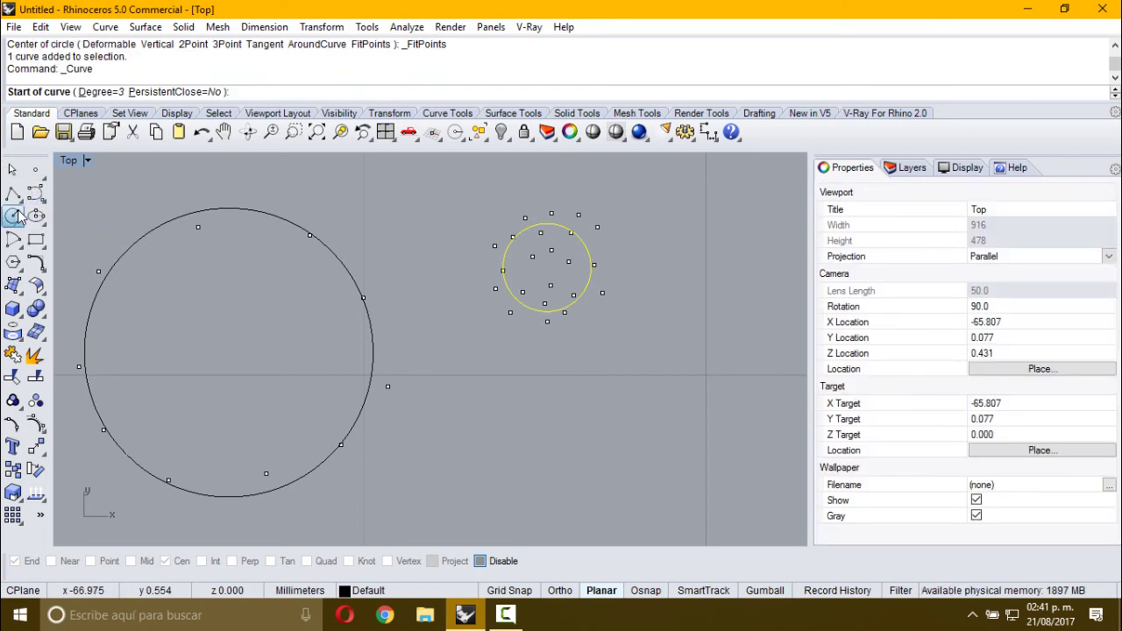
left_click(14, 216)
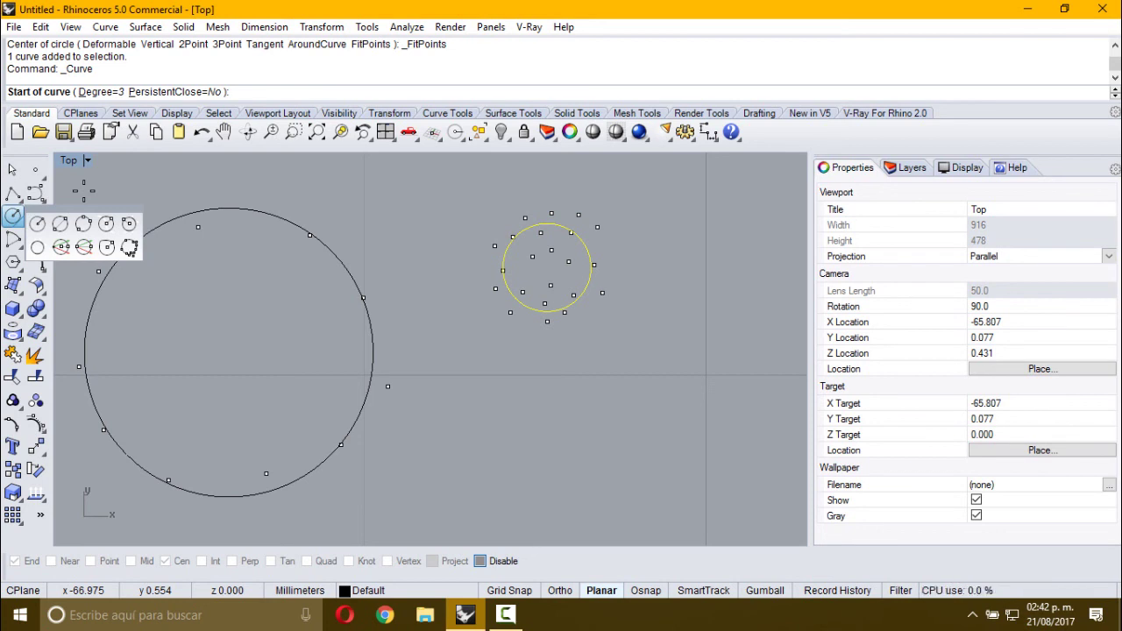
left_click(12, 170)
left_click(13, 170)
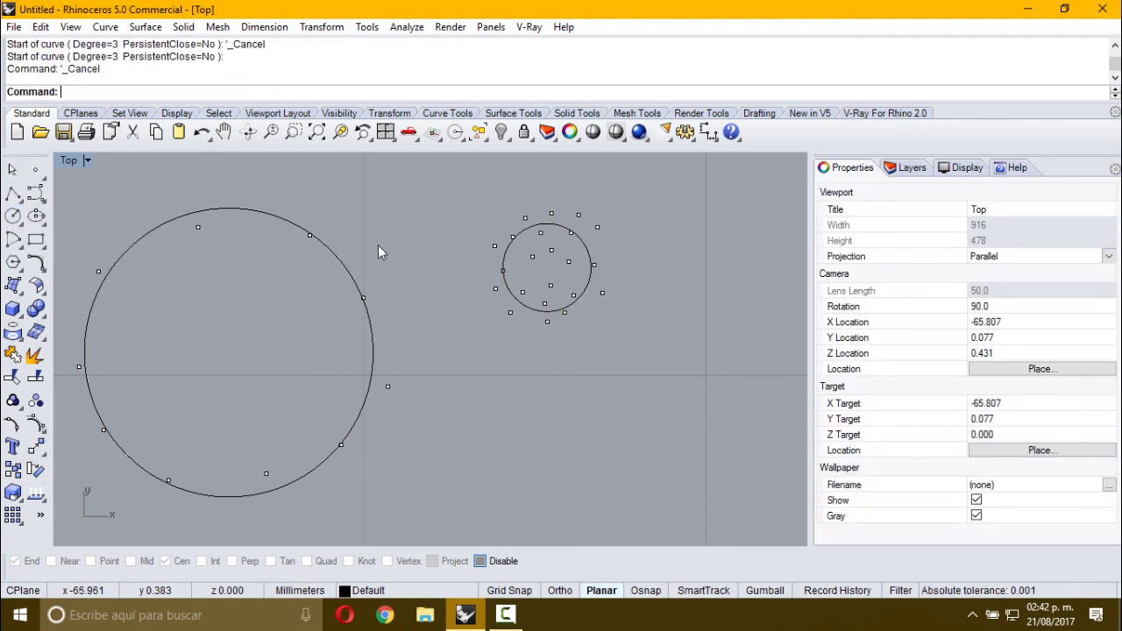